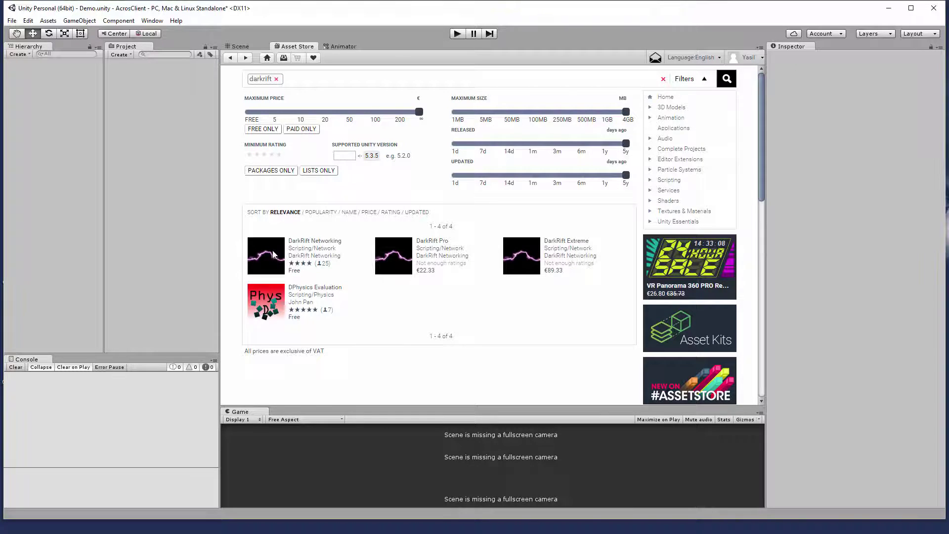
Import all files of the DarkRift Networking package from its store page into the project
{"action": "left_click", "coordinate": [273, 255]}
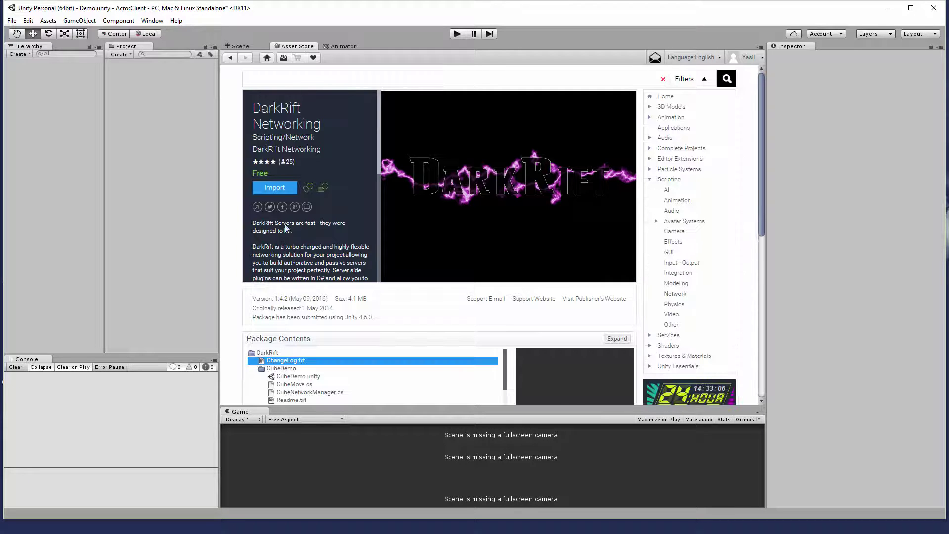
{"action": "left_click", "coordinate": [275, 188]}
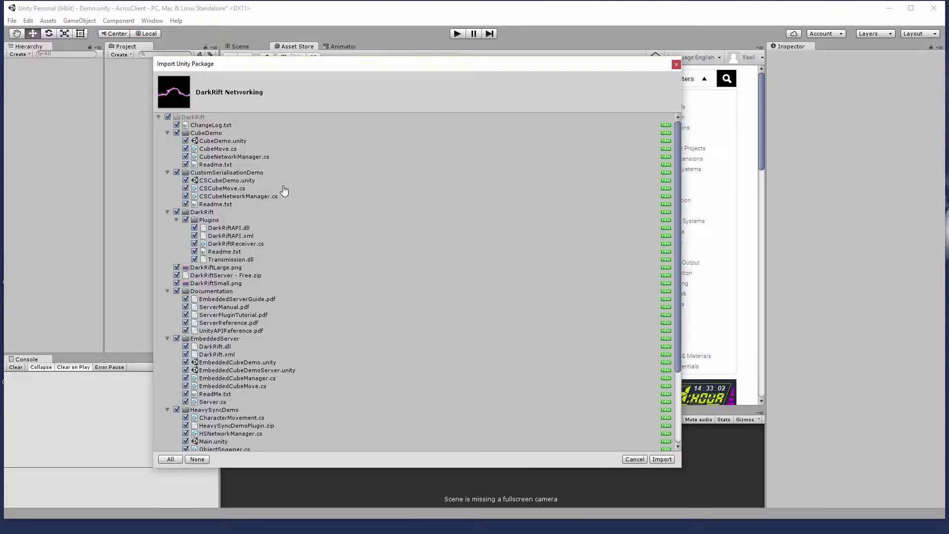
{"action": "left_click_drag", "start_coordinate": [417, 67], "coordinate": [596, 57]}
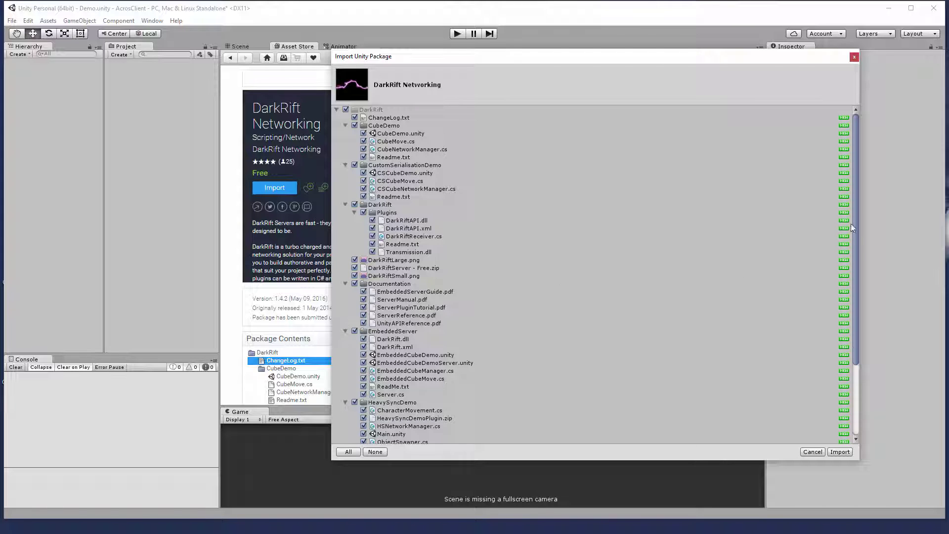
{"action": "left_click_drag", "start_coordinate": [854, 217], "coordinate": [834, 424]}
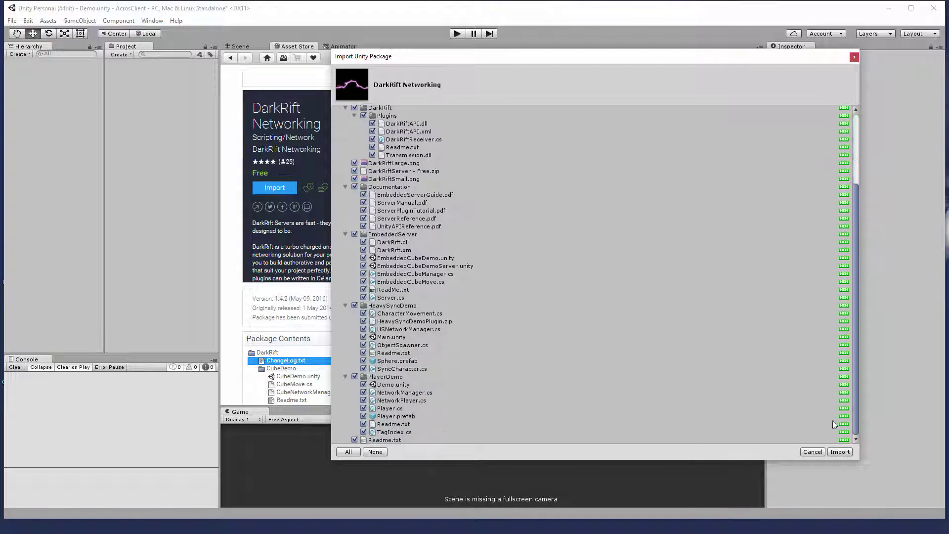
{"action": "left_click", "coordinate": [836, 452]}
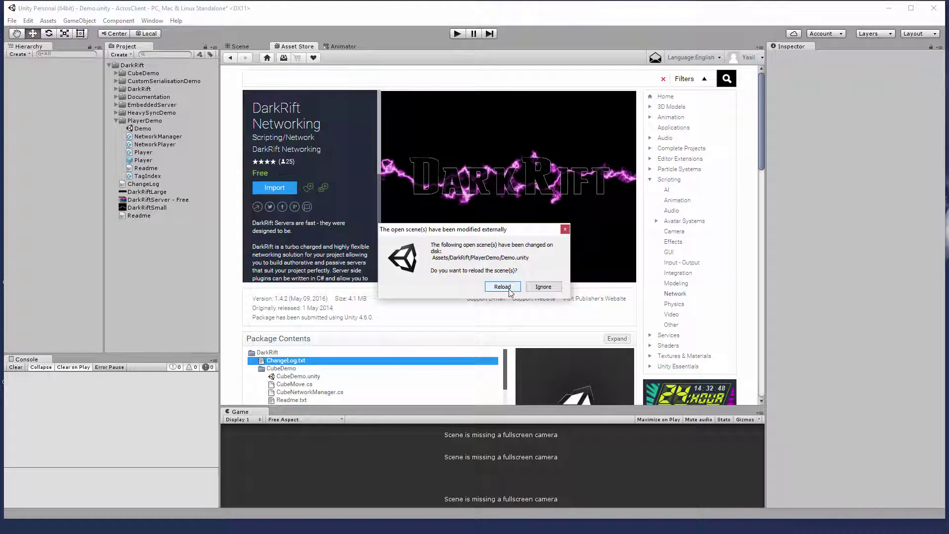
Keep the current scene and select the CubeDemo, CustomSerialisationDemo, Documentation, EmbeddedServer and HeavySyncDemo folders
{"action": "left_click", "coordinate": [545, 289]}
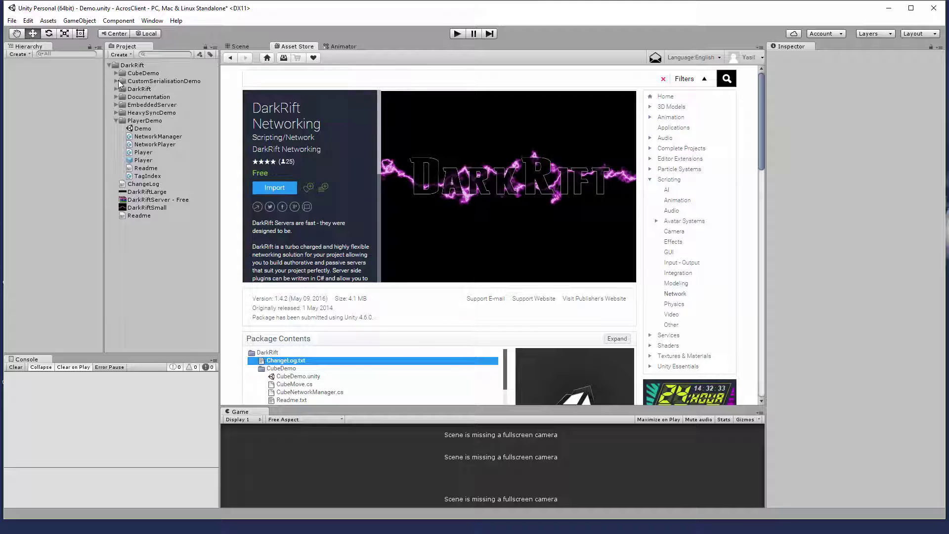
{"action": "left_click", "coordinate": [136, 74]}
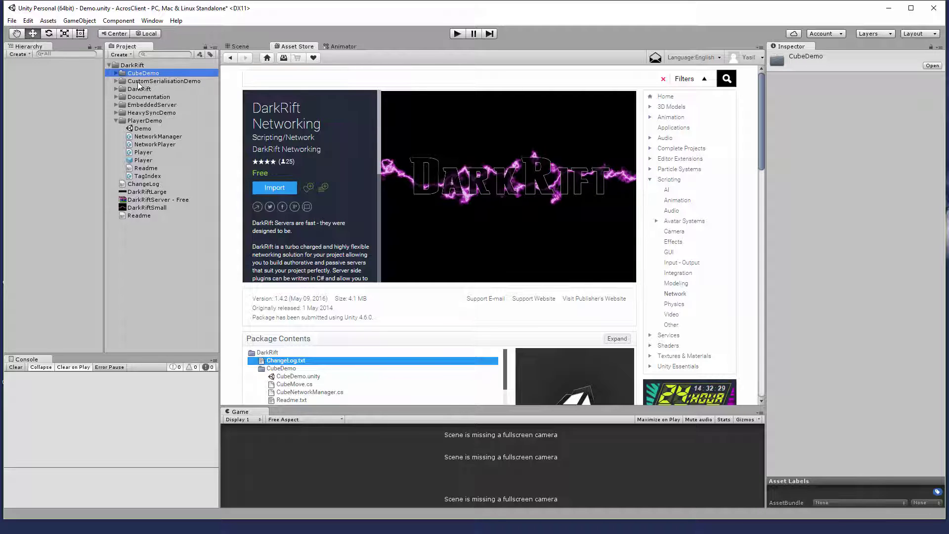
{"action": "left_click", "coordinate": [139, 87], "text": "shift"}
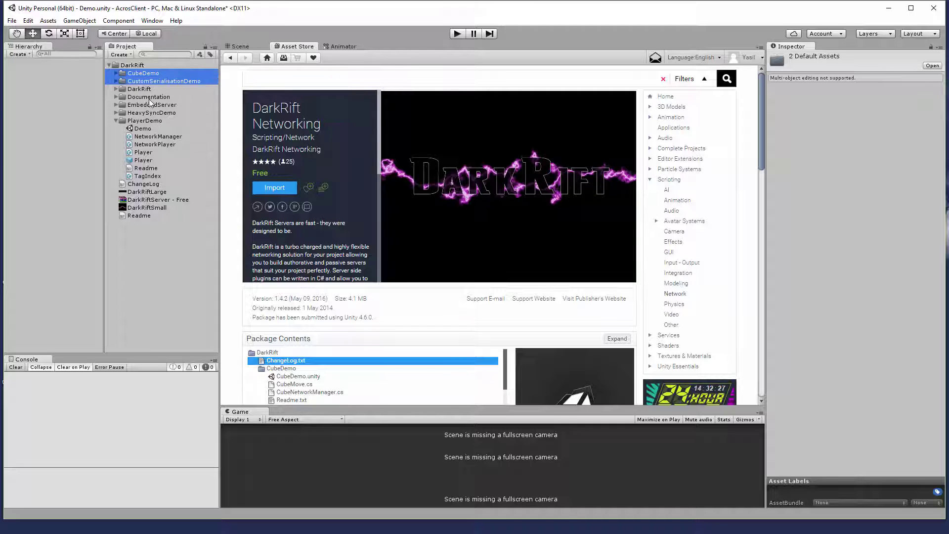
{"action": "left_click", "coordinate": [147, 99], "text": "shift"}
{"action": "left_click", "coordinate": [148, 90], "text": "ctrl"}
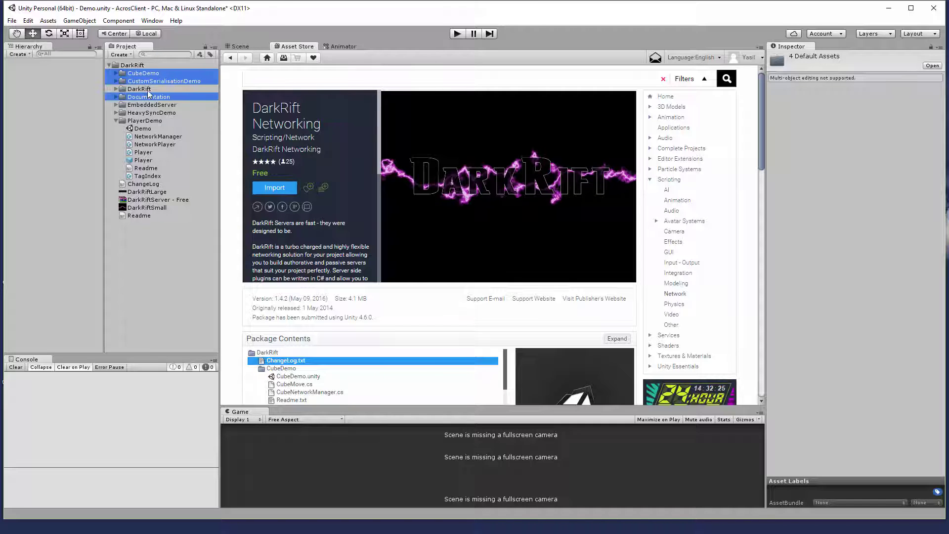
{"action": "left_click", "coordinate": [152, 105], "text": "ctrl"}
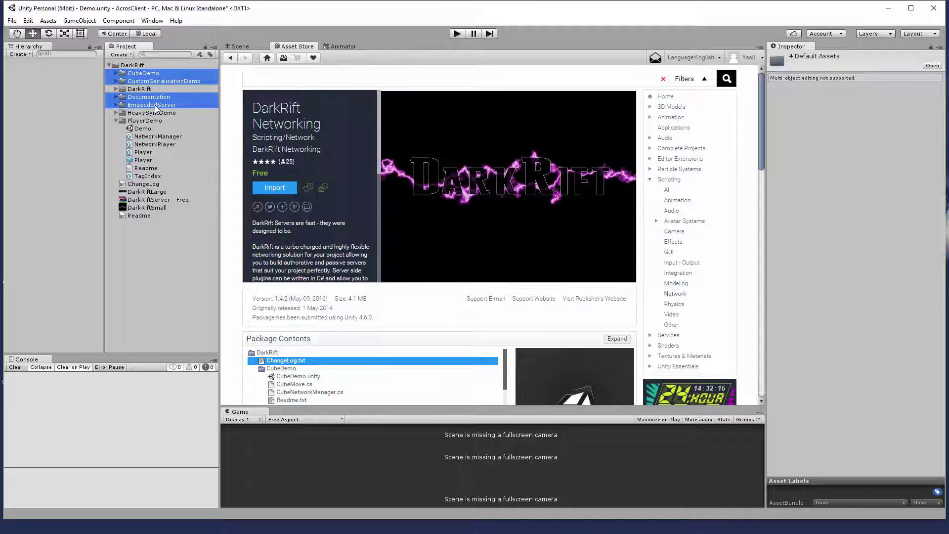
{"action": "left_click", "coordinate": [149, 115], "text": "ctrl"}
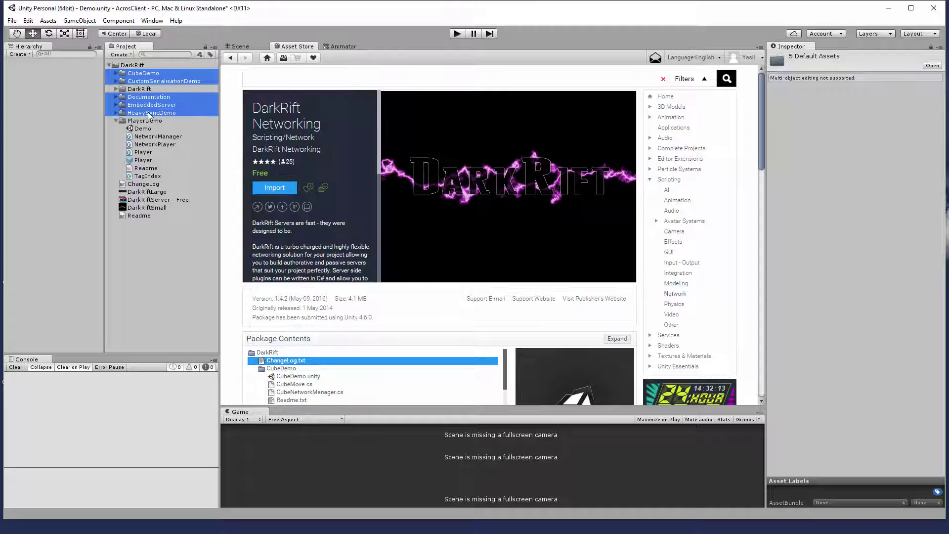
Add ChangeLog, DarkRiftLarge, DarkRiftSmall and Readme to the selection and delete all selected assets
{"action": "left_click", "coordinate": [147, 185], "text": "ctrl"}
{"action": "left_click", "coordinate": [147, 192], "text": "ctrl"}
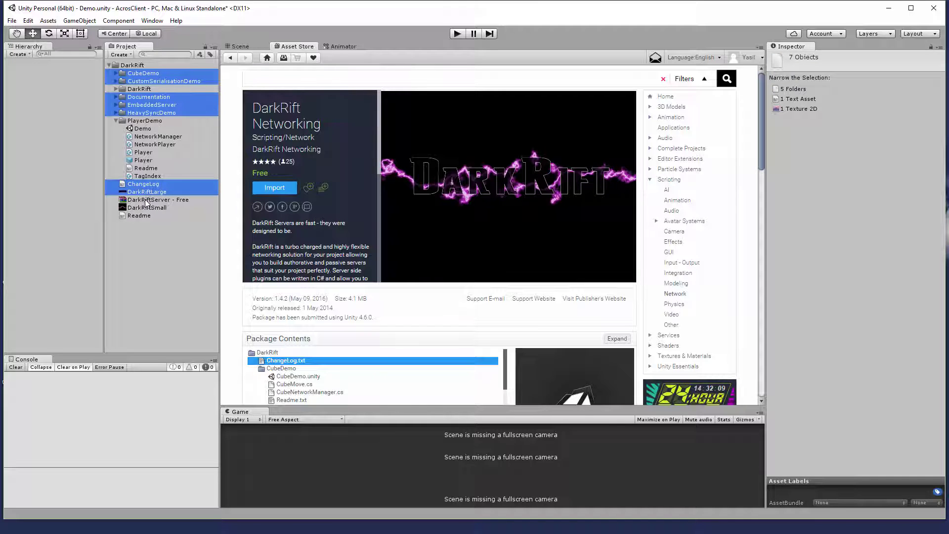
{"action": "left_click", "coordinate": [147, 207], "text": "ctrl"}
{"action": "left_click", "coordinate": [139, 216], "text": "ctrl"}
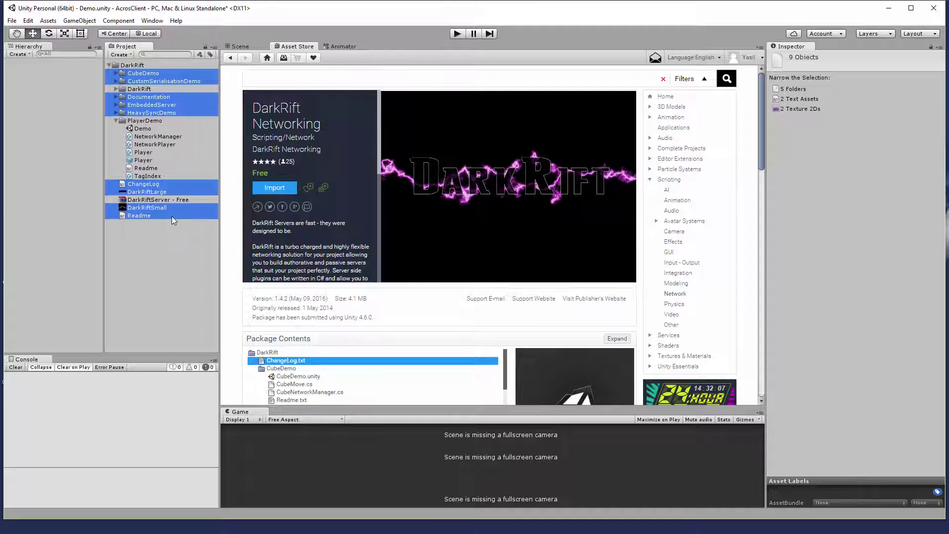
{"action": "key", "text": "Delete"}
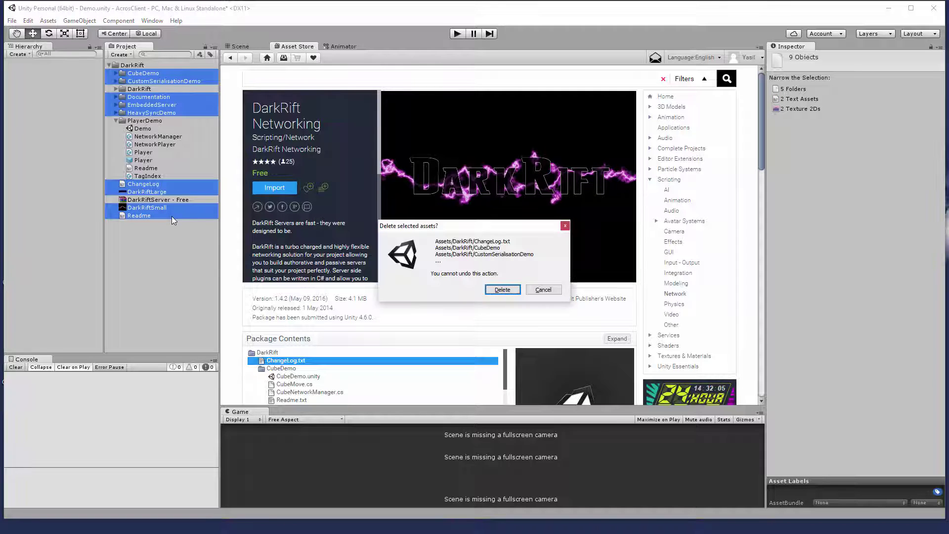
{"action": "left_click", "coordinate": [500, 289]}
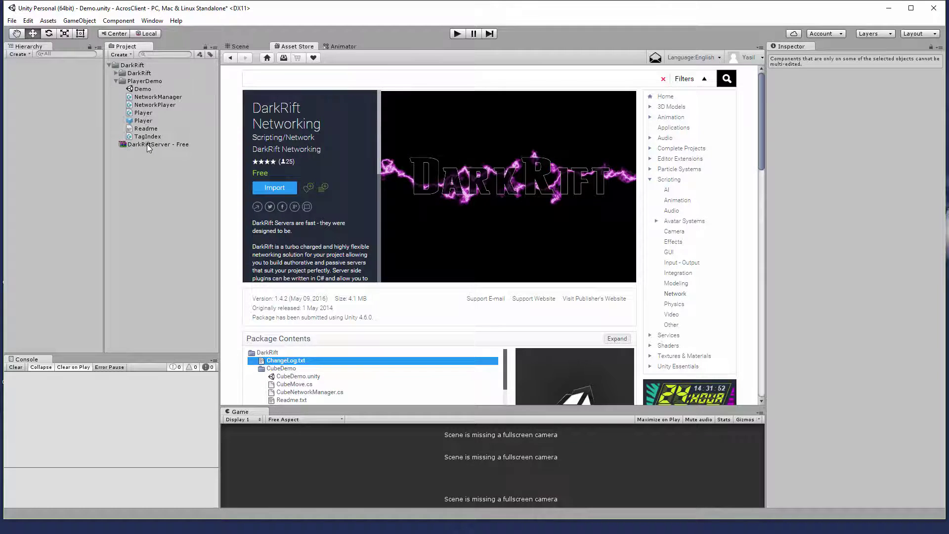
Reveal the DarkRiftServer - Free archive on disk and open the Server folder under Acros
{"action": "right_click", "coordinate": [147, 144]}
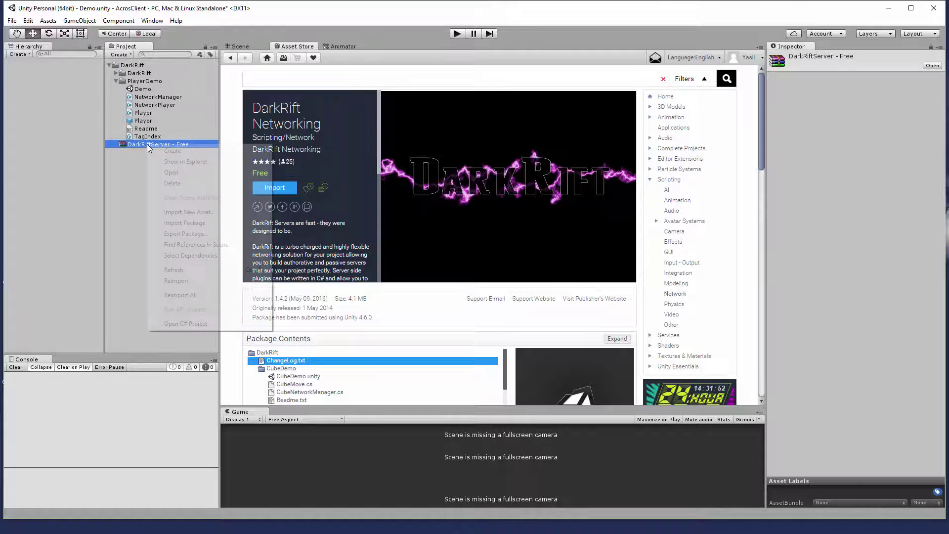
{"action": "left_click", "coordinate": [186, 162]}
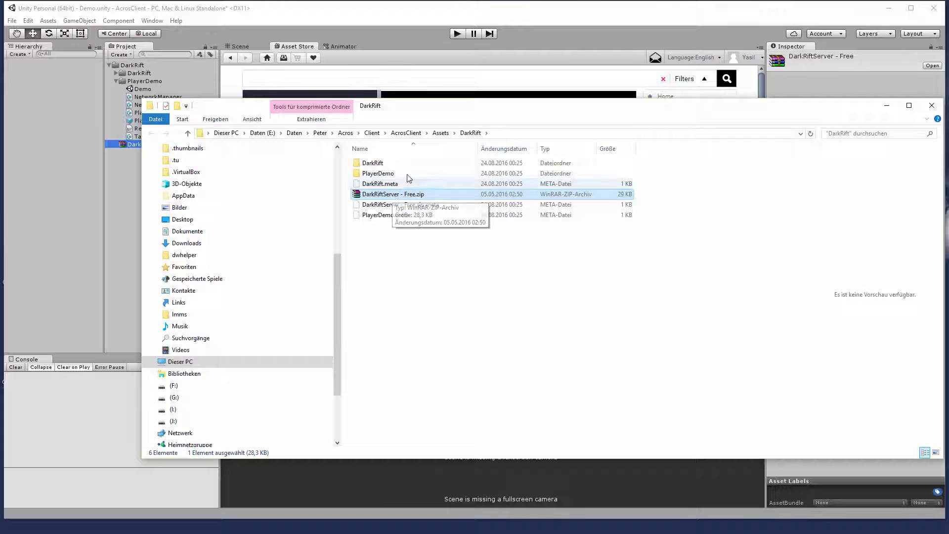
{"action": "left_click", "coordinate": [372, 132]}
{"action": "left_click", "coordinate": [346, 133]}
{"action": "left_click", "coordinate": [378, 173]}
{"action": "double_click", "coordinate": [376, 175]}
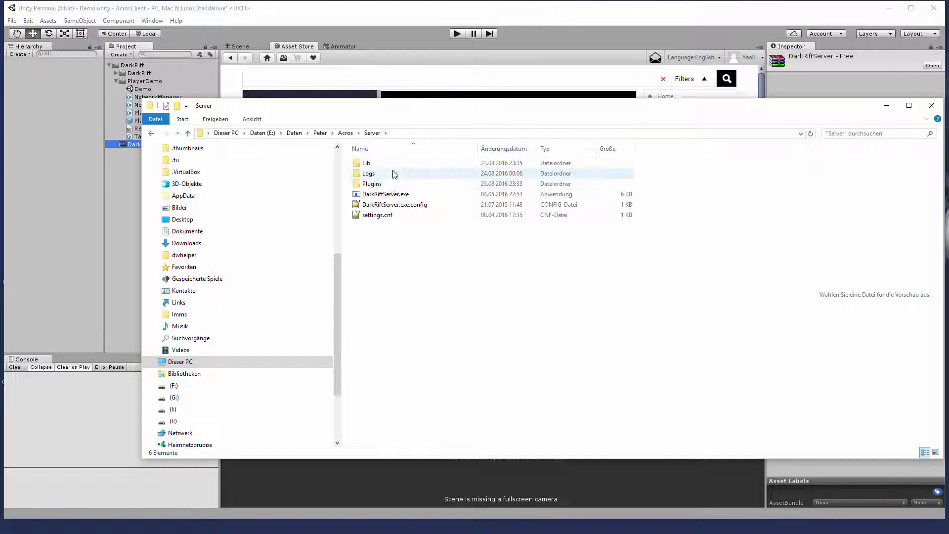
Launch DarkRiftServer.exe on port 4296, move its console aside, and bring up settings.cnf's options
{"action": "double_click", "coordinate": [383, 197]}
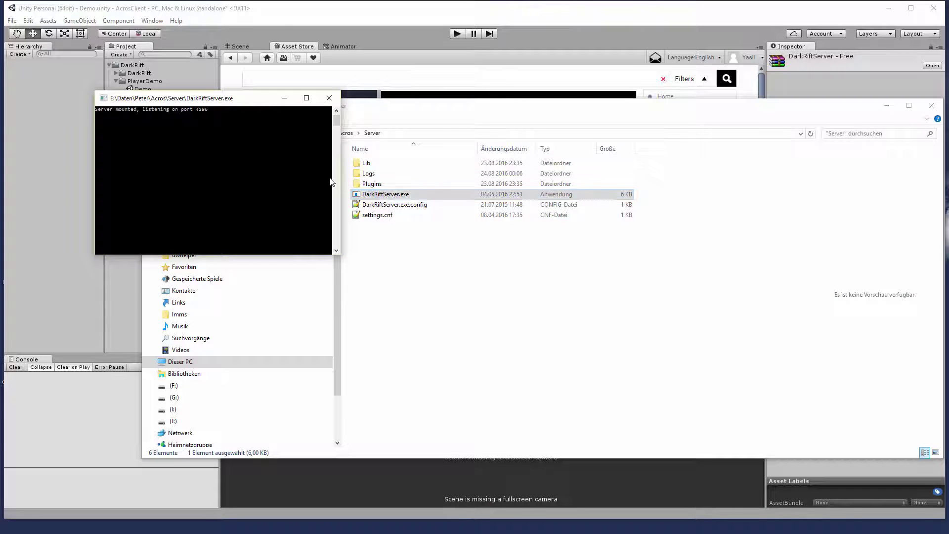
{"action": "left_click_drag", "start_coordinate": [221, 103], "coordinate": [357, 147]}
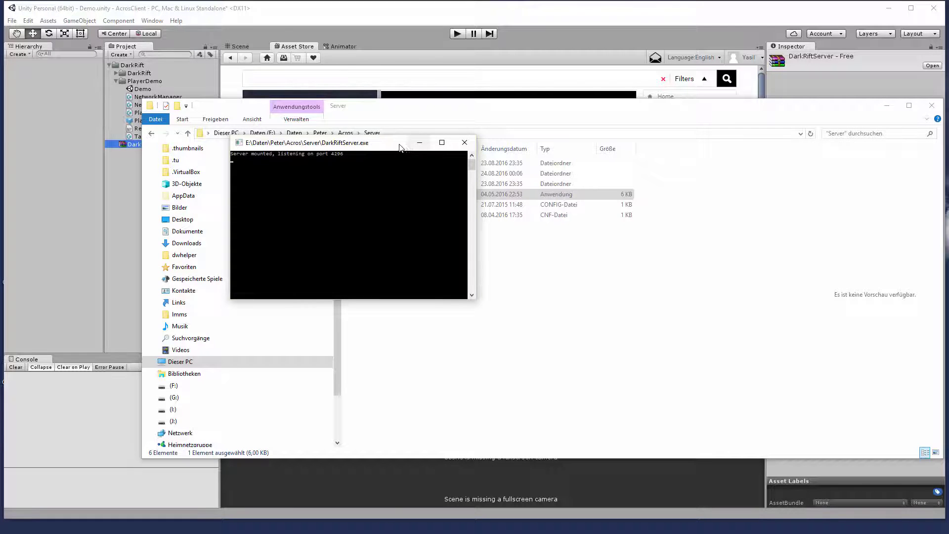
{"action": "left_click_drag", "start_coordinate": [393, 145], "coordinate": [238, 206]}
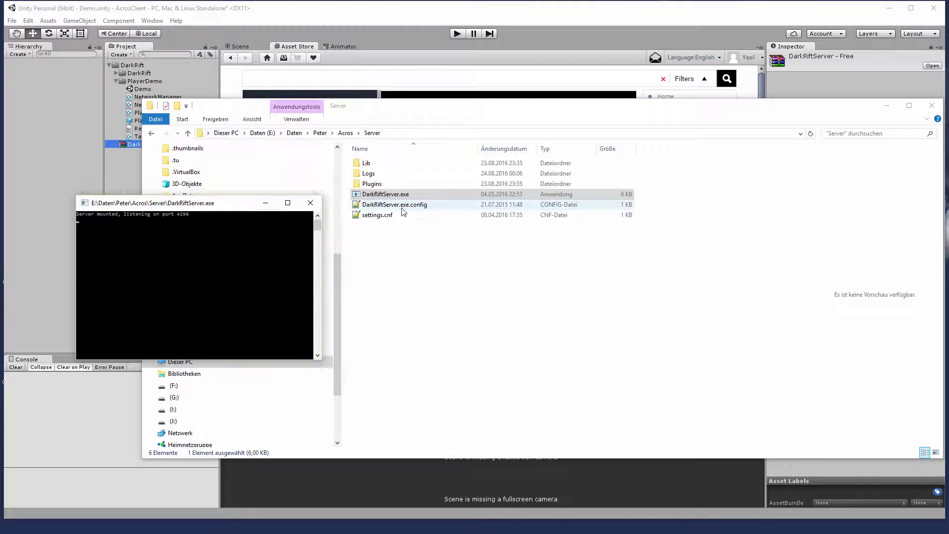
{"action": "right_click", "coordinate": [378, 216]}
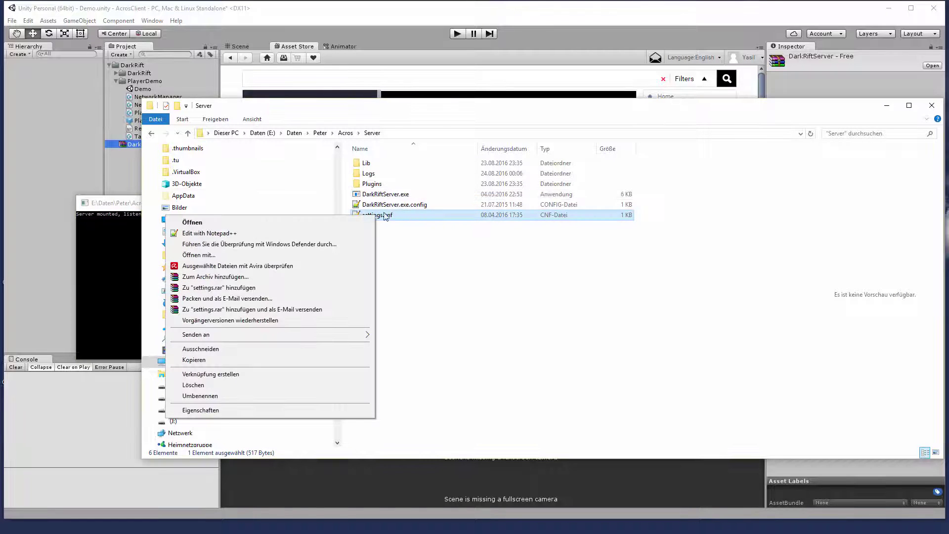
Open settings.cnf in Notepad++, change LogData from False to True, and save the file
{"action": "left_click", "coordinate": [224, 235]}
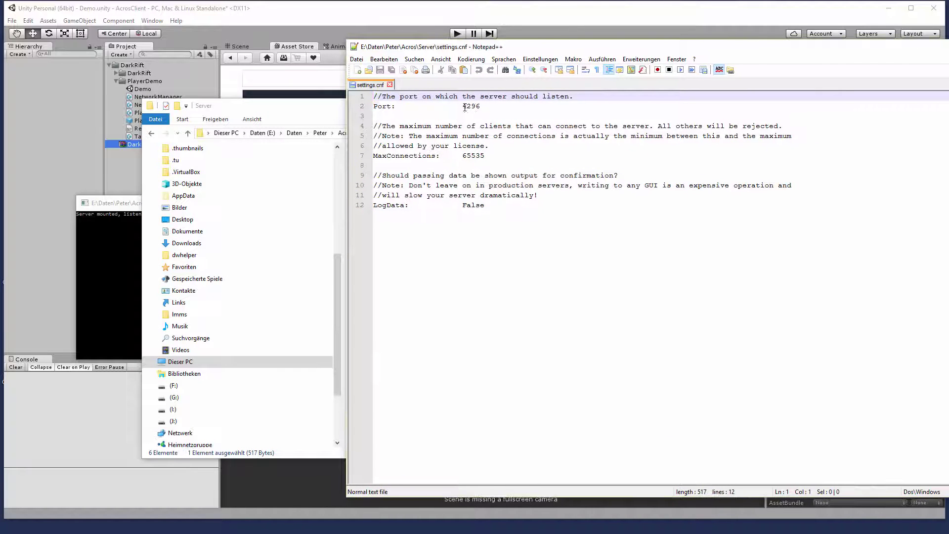
{"action": "left_click_drag", "start_coordinate": [464, 106], "coordinate": [488, 107]}
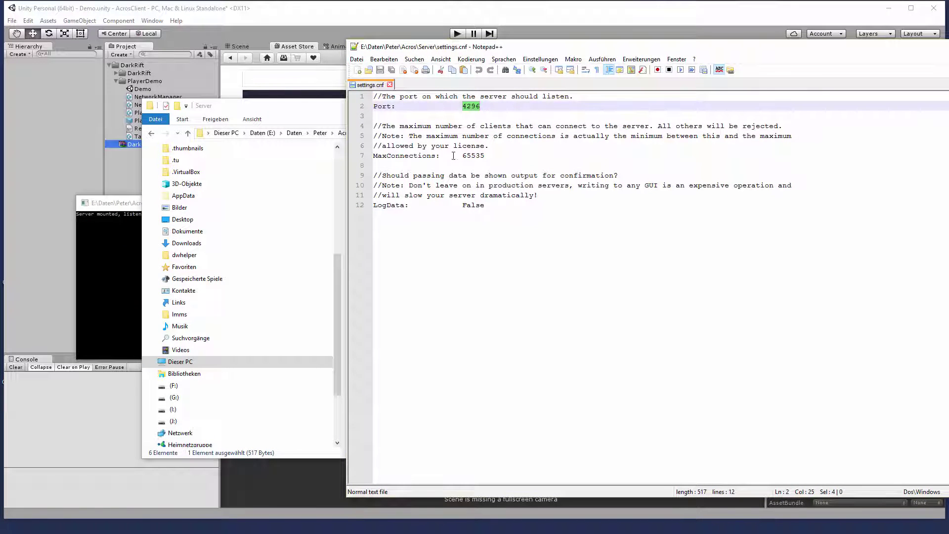
{"action": "left_click_drag", "start_coordinate": [462, 156], "coordinate": [486, 156]}
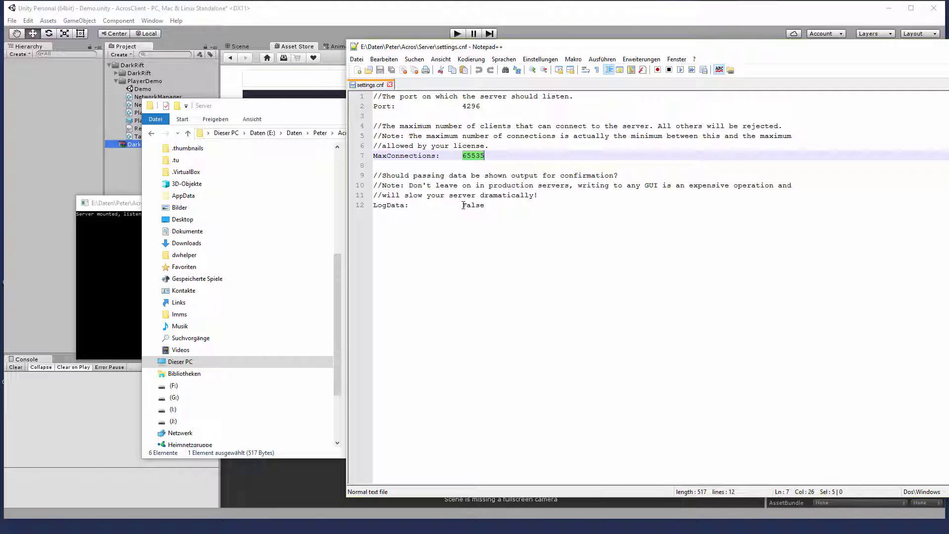
{"action": "left_click_drag", "start_coordinate": [463, 205], "coordinate": [488, 205]}
{"action": "type", "text": "Tru"}
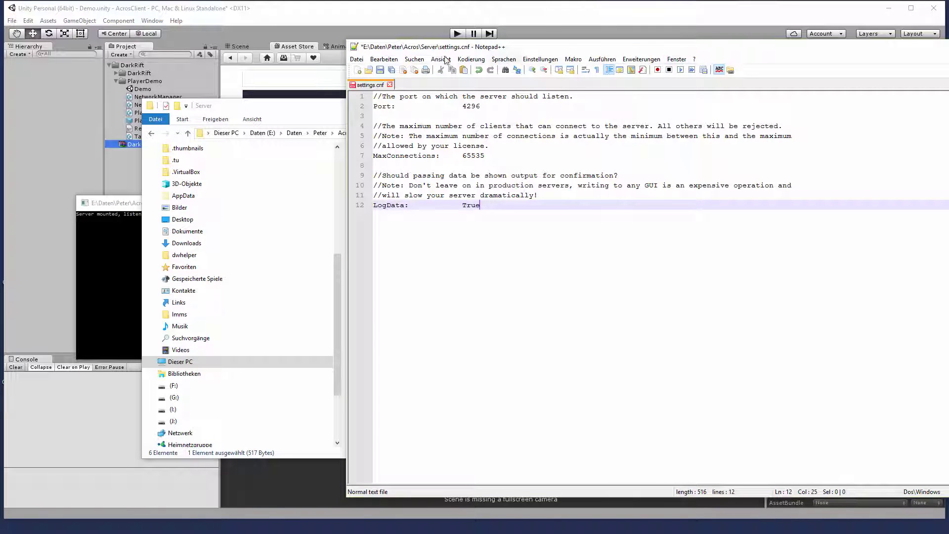
{"action": "left_click", "coordinate": [380, 69]}
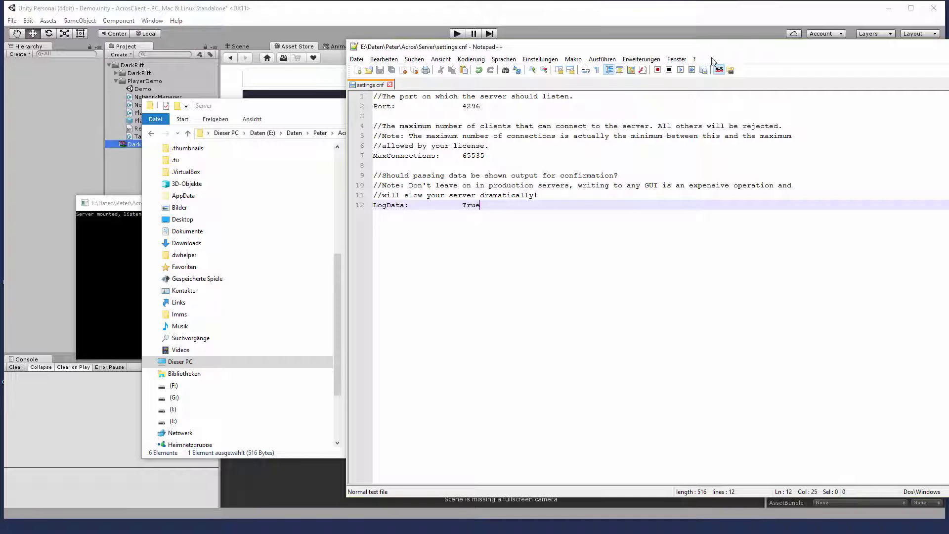
Close Notepad++, stop the running server and start DarkRiftServer.exe again with the new settings
{"action": "left_click", "coordinate": [893, 56]}
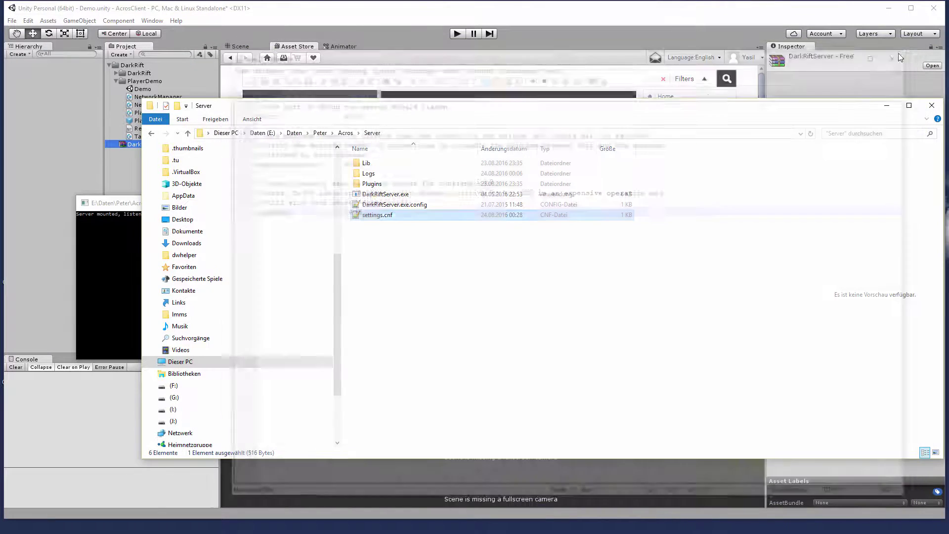
{"action": "left_click", "coordinate": [133, 224]}
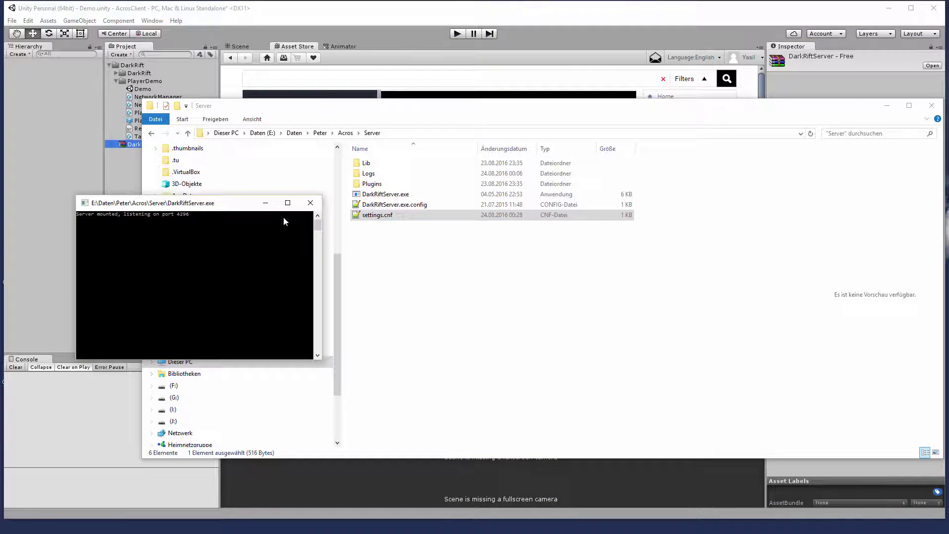
{"action": "left_click", "coordinate": [310, 203]}
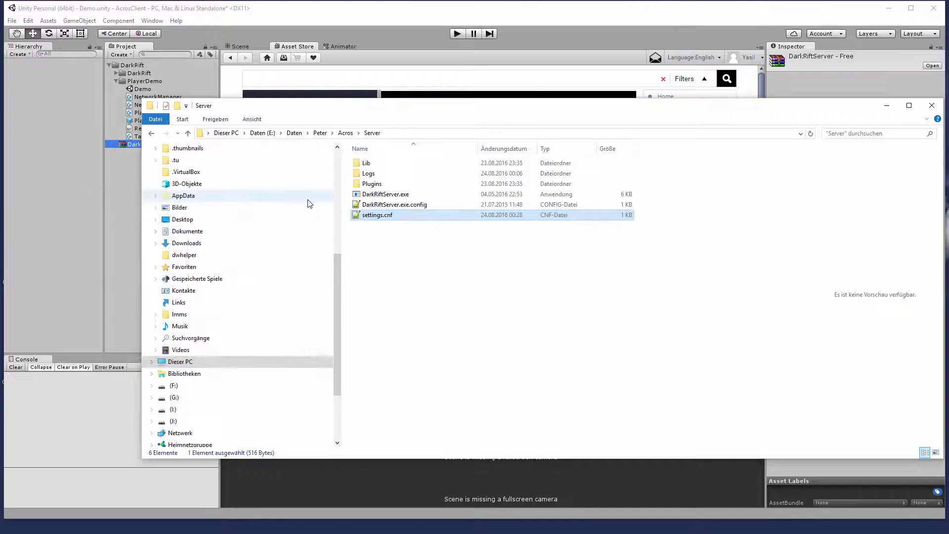
{"action": "double_click", "coordinate": [386, 195]}
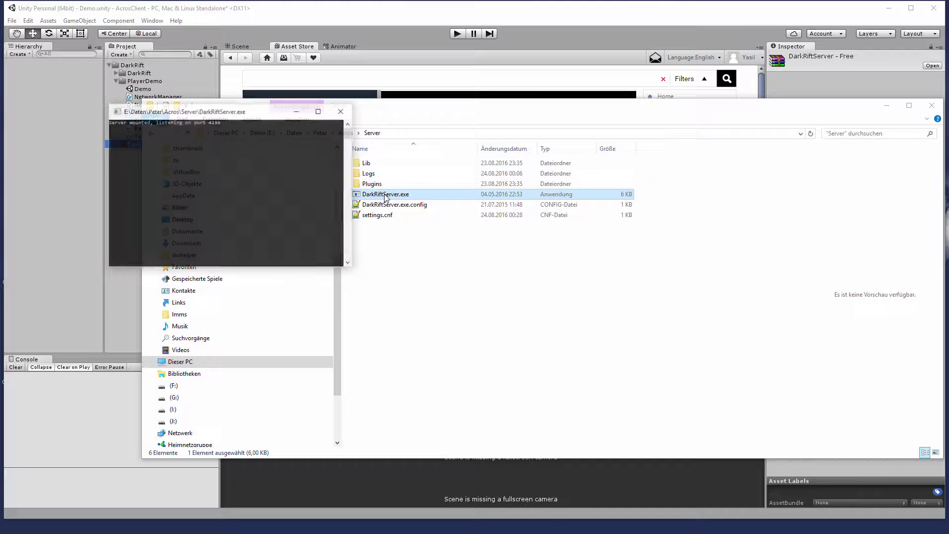
Read the boot log Logs/24-8-2016/00-28-25.txt (port 4296, 0 plugins), then close it and Explorer
{"action": "double_click", "coordinate": [369, 173]}
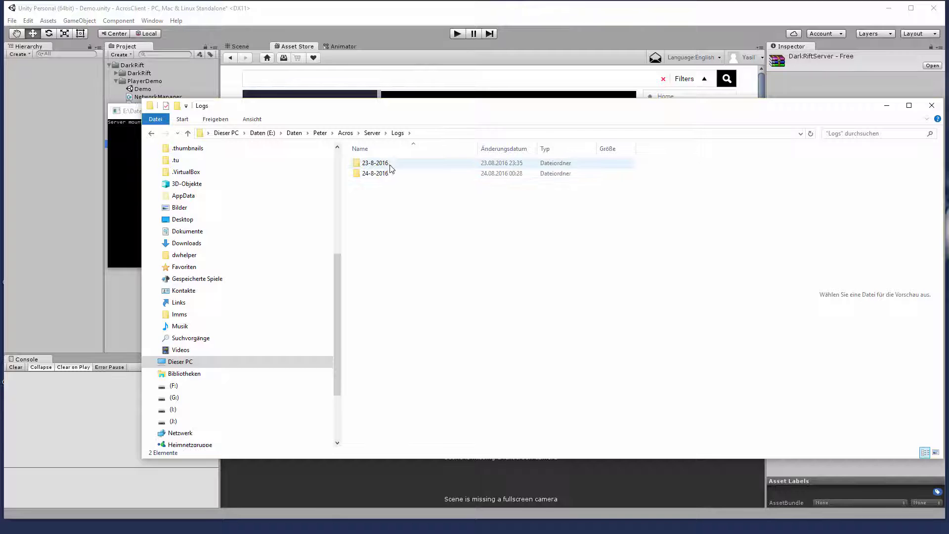
{"action": "double_click", "coordinate": [386, 174]}
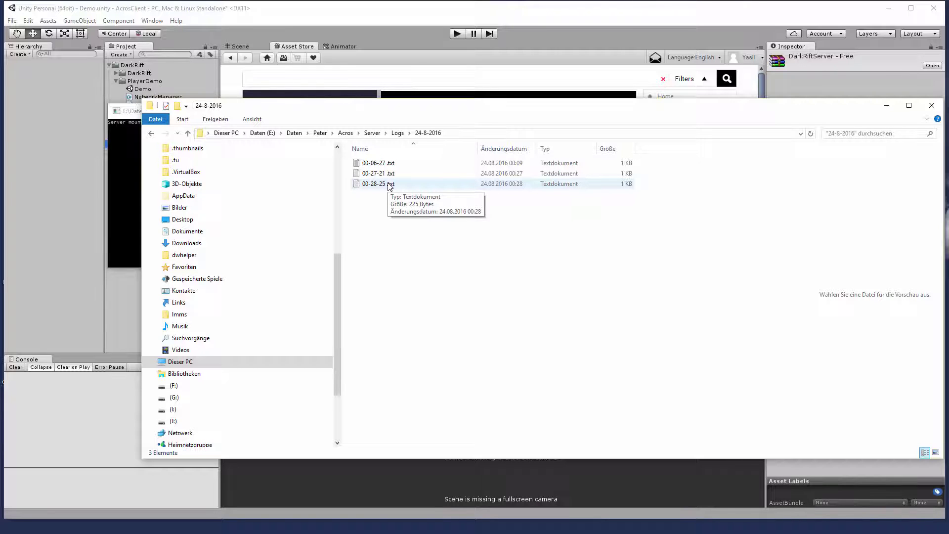
{"action": "double_click", "coordinate": [389, 184]}
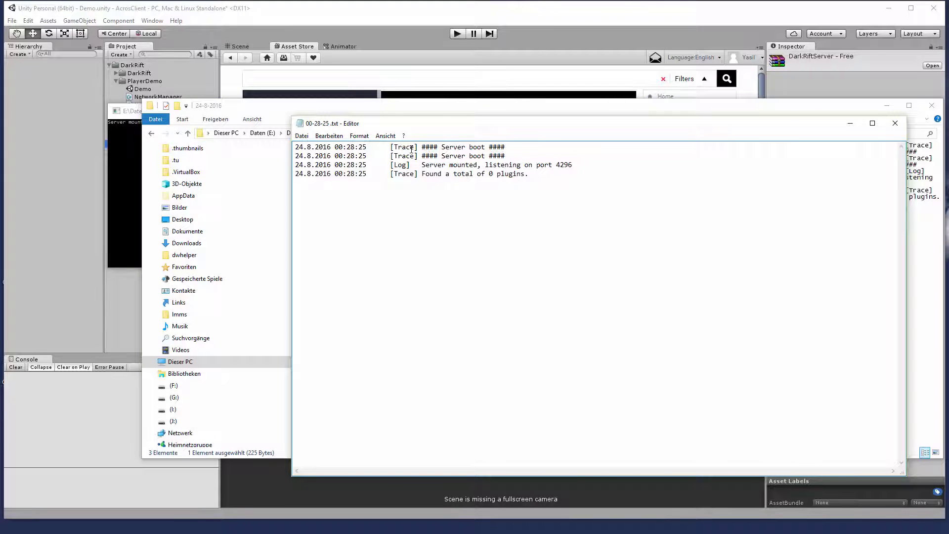
{"action": "left_click_drag", "start_coordinate": [414, 148], "coordinate": [567, 165]}
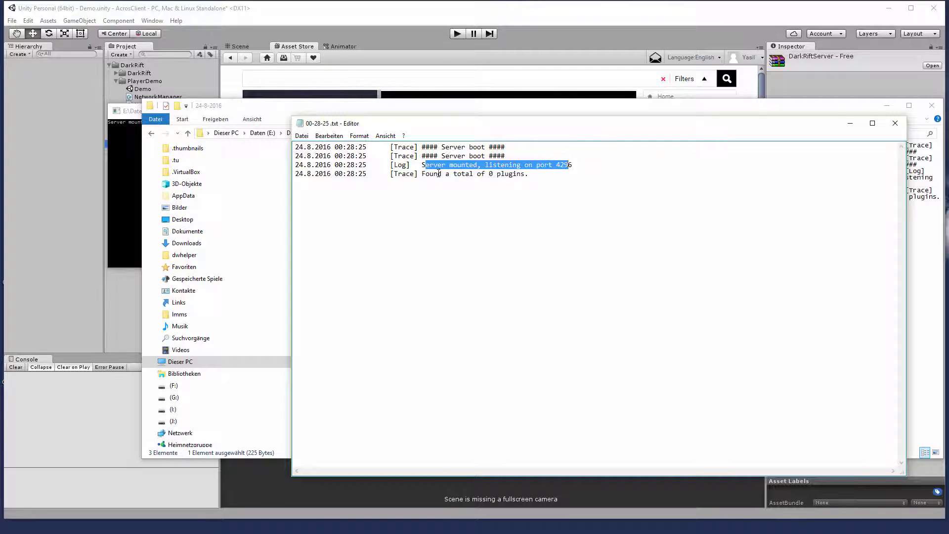
{"action": "left_click_drag", "start_coordinate": [434, 174], "coordinate": [521, 175]}
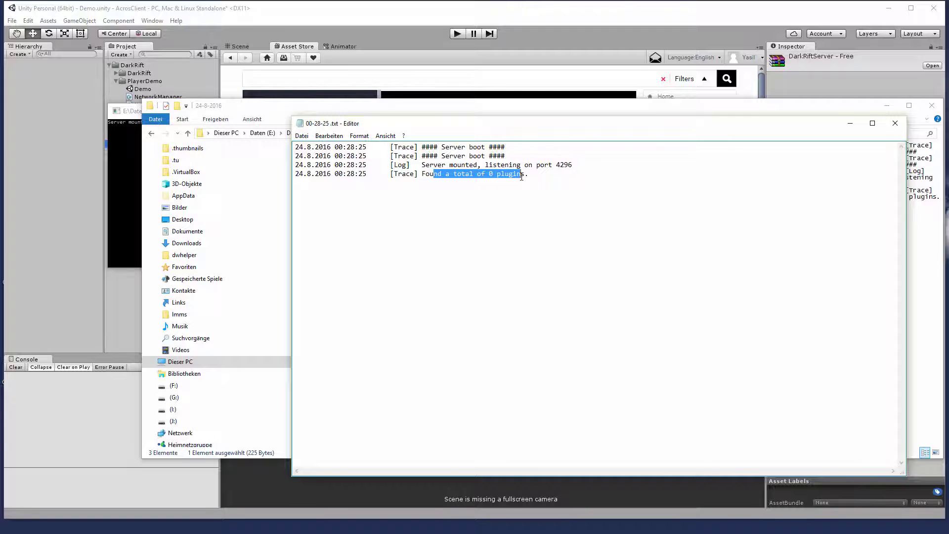
{"action": "left_click", "coordinate": [895, 124]}
{"action": "left_click", "coordinate": [931, 108]}
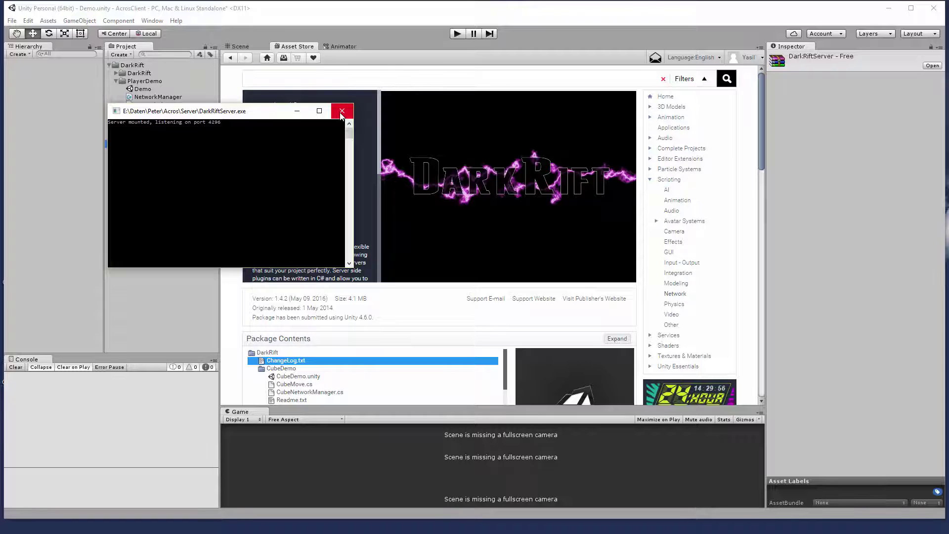
Minimize the server console and delete the DarkRiftServer - Free package from the Project panel
{"action": "left_click_drag", "start_coordinate": [251, 115], "coordinate": [380, 146]}
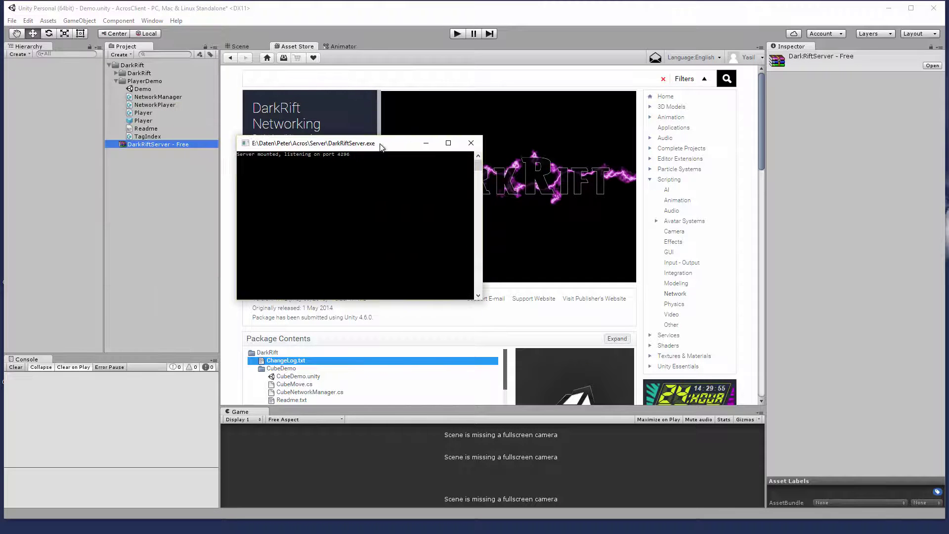
{"action": "left_click", "coordinate": [424, 145]}
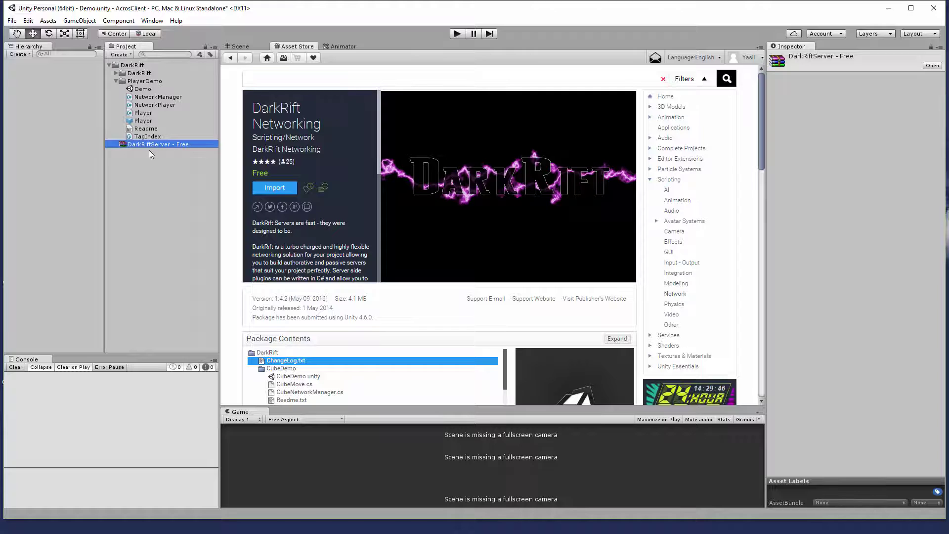
{"action": "left_click", "coordinate": [147, 145]}
{"action": "key", "text": "BackSpace"}
{"action": "key", "text": "Escape"}
{"action": "key", "text": "Delete"}
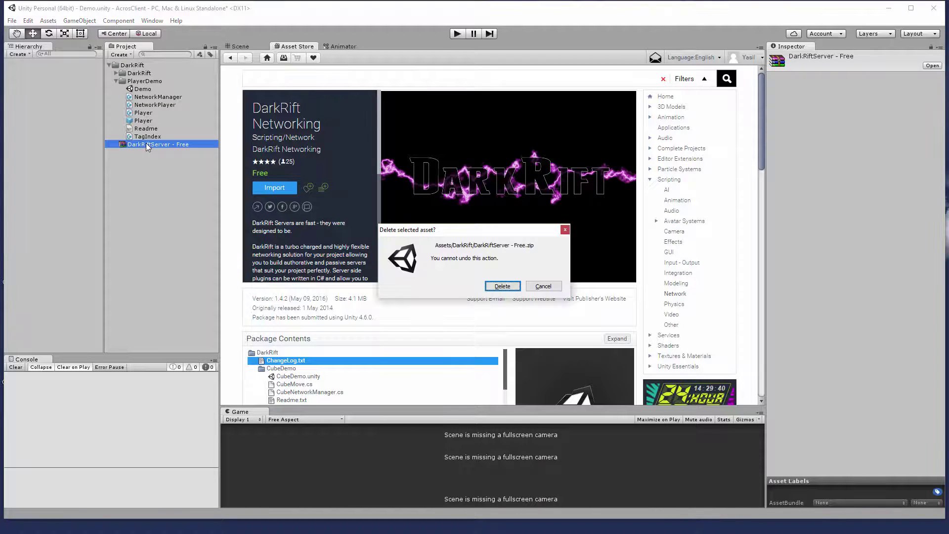
{"action": "key", "text": "Return"}
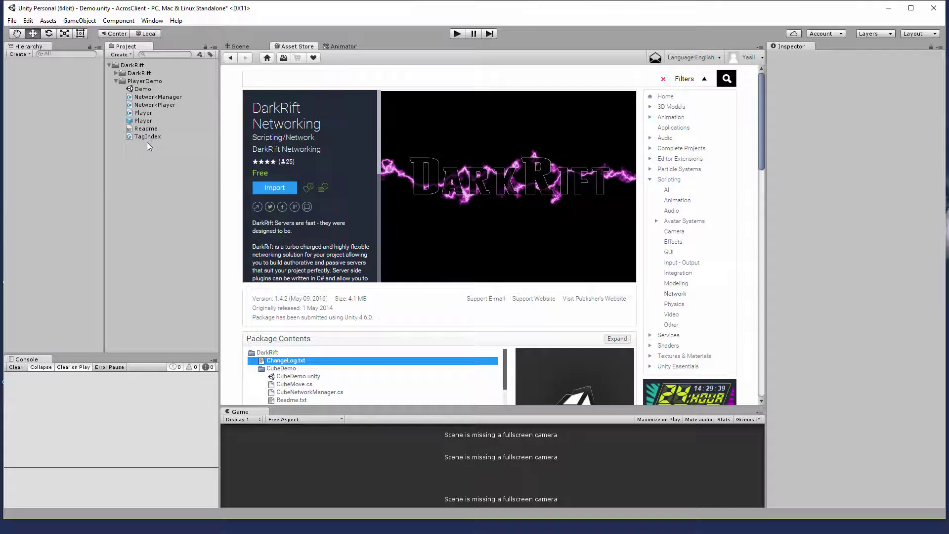
Load the Demo scene, discarding unsaved changes, and enlarge the Game view
{"action": "double_click", "coordinate": [143, 90]}
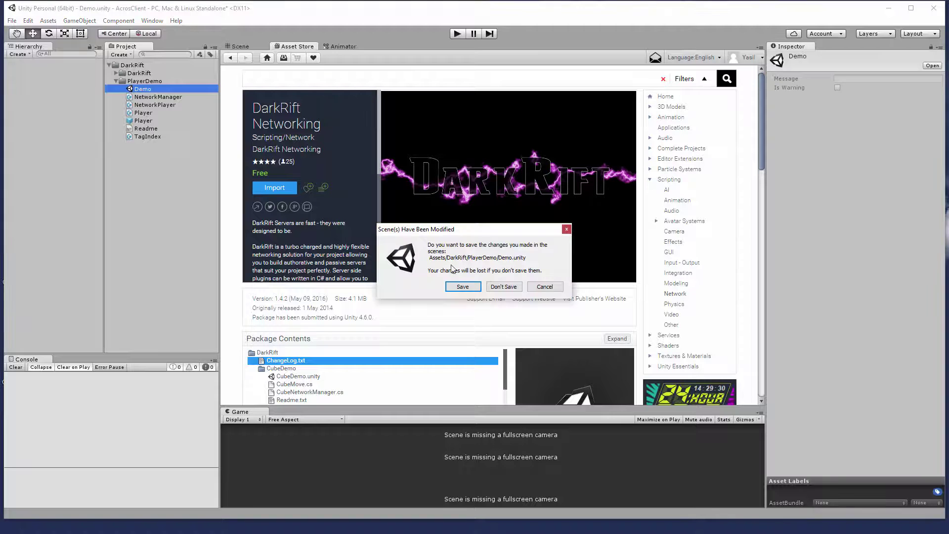
{"action": "left_click", "coordinate": [499, 287]}
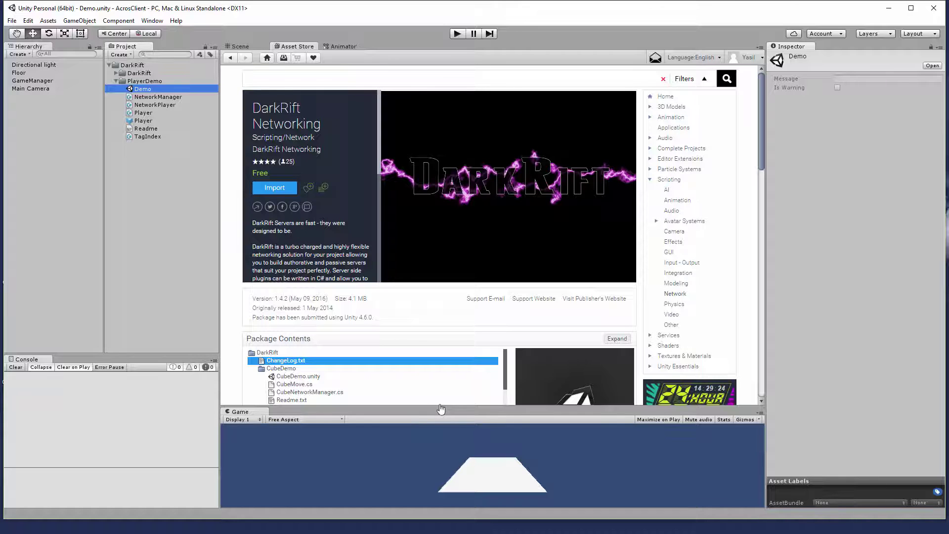
{"action": "left_click_drag", "start_coordinate": [442, 409], "coordinate": [444, 102]}
Play the scene, steer the Player(Clone) cube left and right with A and D, then stop
{"action": "left_click", "coordinate": [456, 34]}
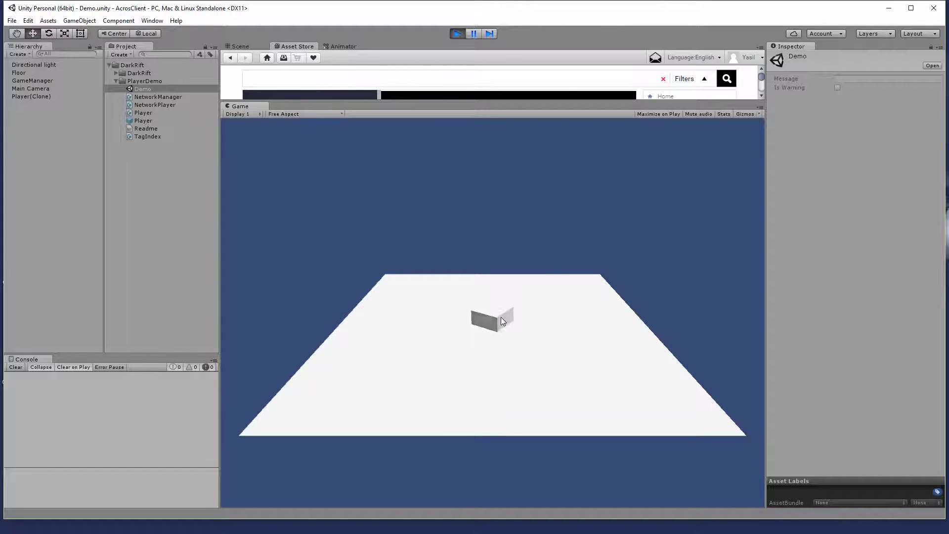
{"action": "key", "text": "a"}
{"action": "key", "text": "d"}
{"action": "key", "text": "d"}
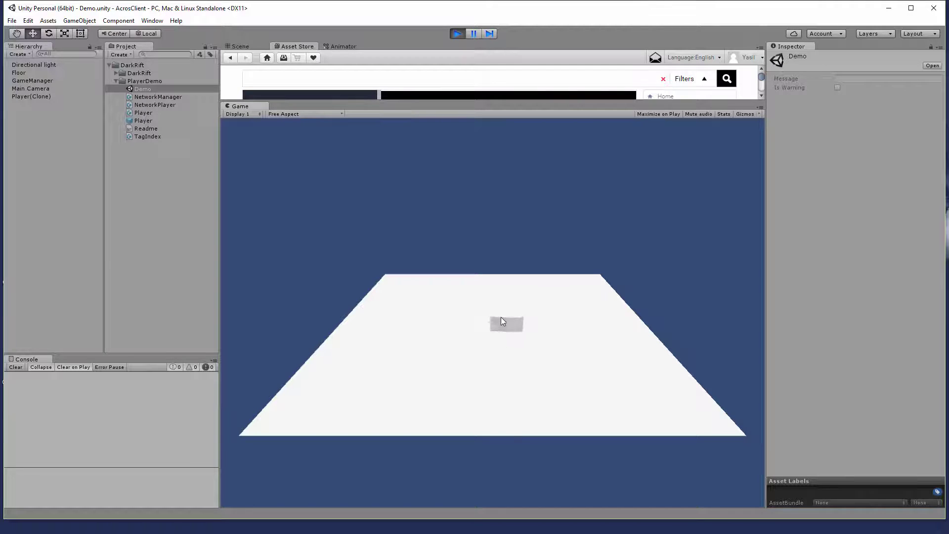
{"action": "key", "text": "d"}
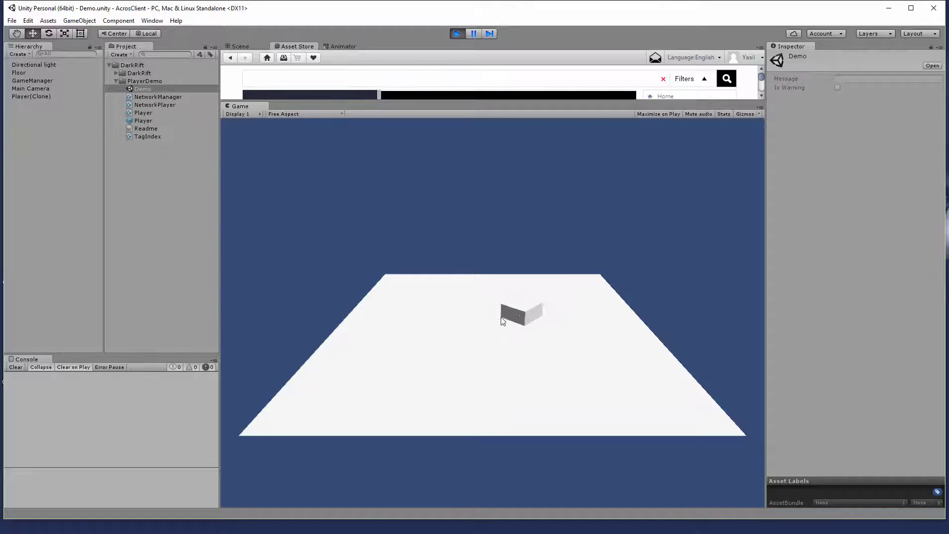
{"action": "key", "text": "a"}
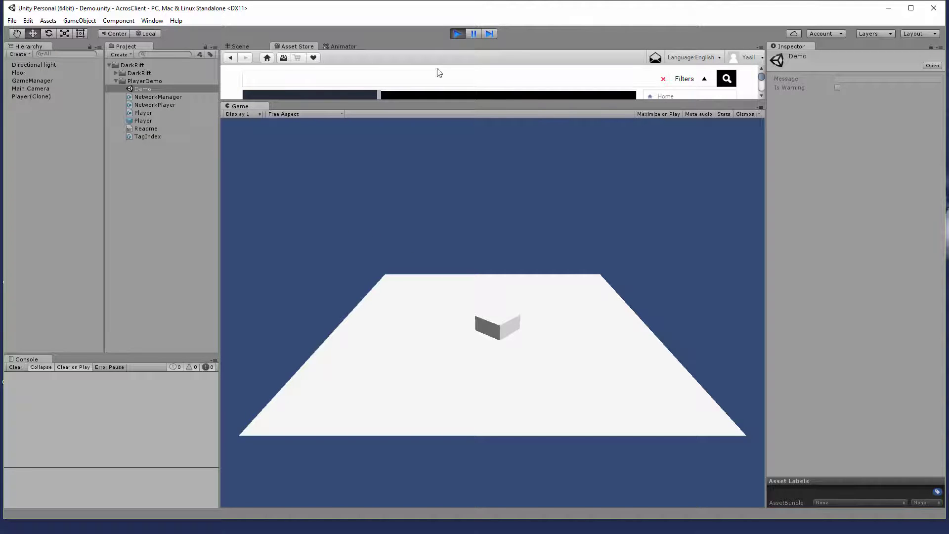
{"action": "left_click", "coordinate": [457, 34]}
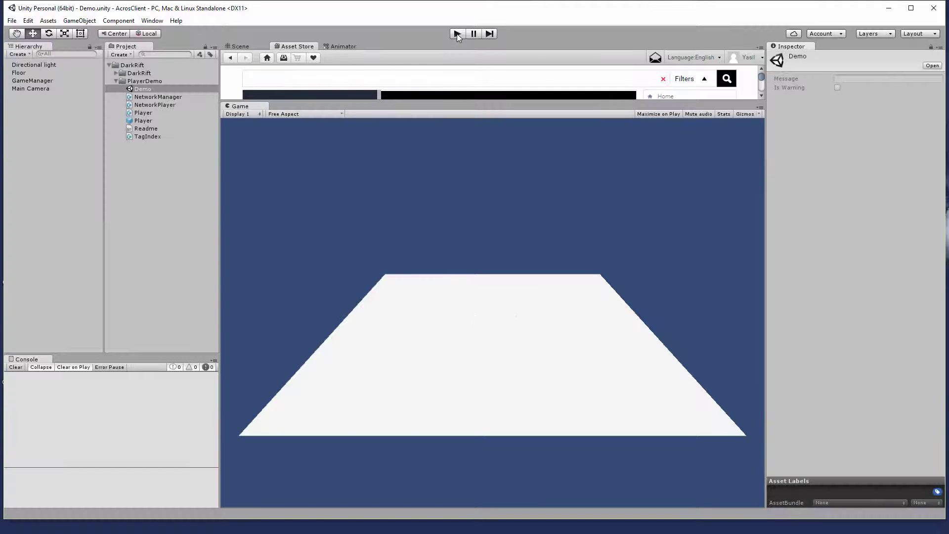
Open File > Build Settings for the Standalone target with Player Settings shown, and reposition the window
{"action": "left_click", "coordinate": [12, 21]}
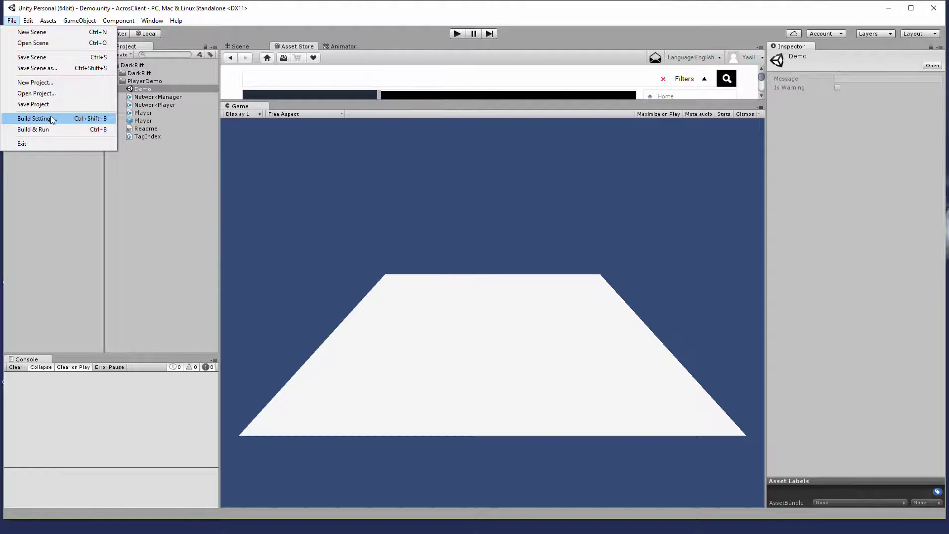
{"action": "left_click", "coordinate": [52, 119]}
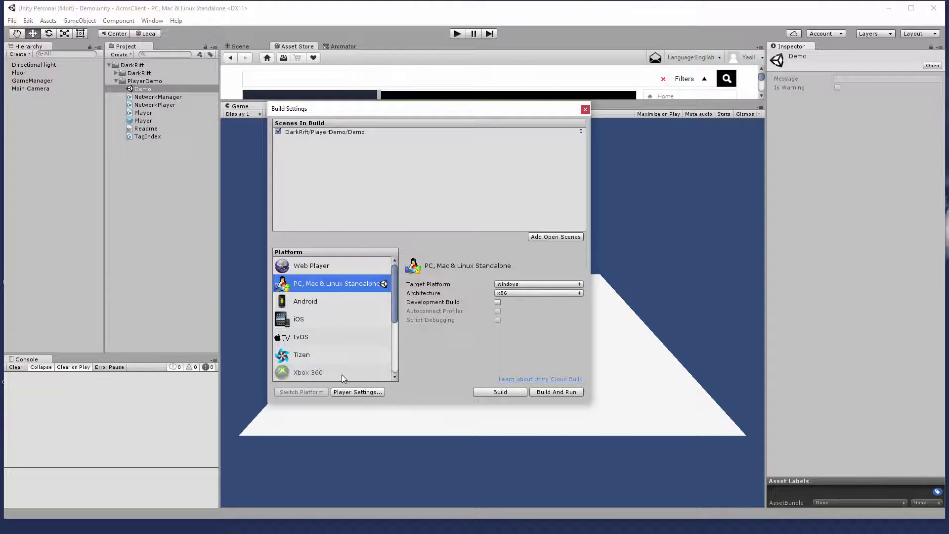
{"action": "left_click", "coordinate": [357, 392]}
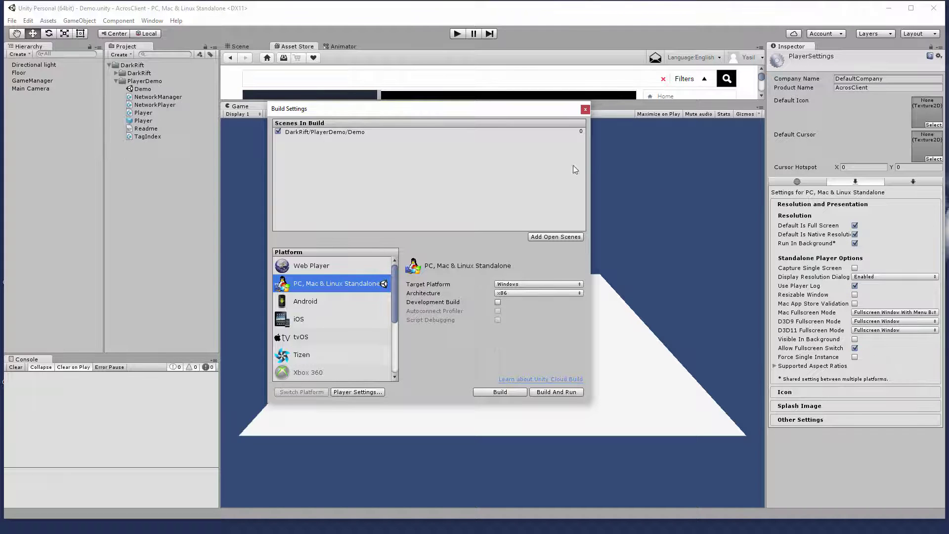
{"action": "left_click_drag", "start_coordinate": [476, 114], "coordinate": [349, 147]}
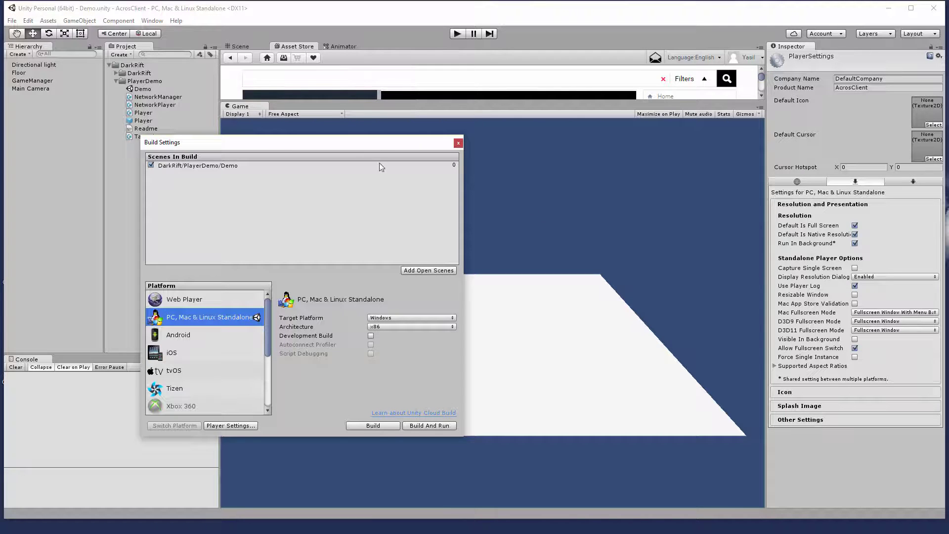
{"action": "left_click_drag", "start_coordinate": [367, 144], "coordinate": [403, 144]}
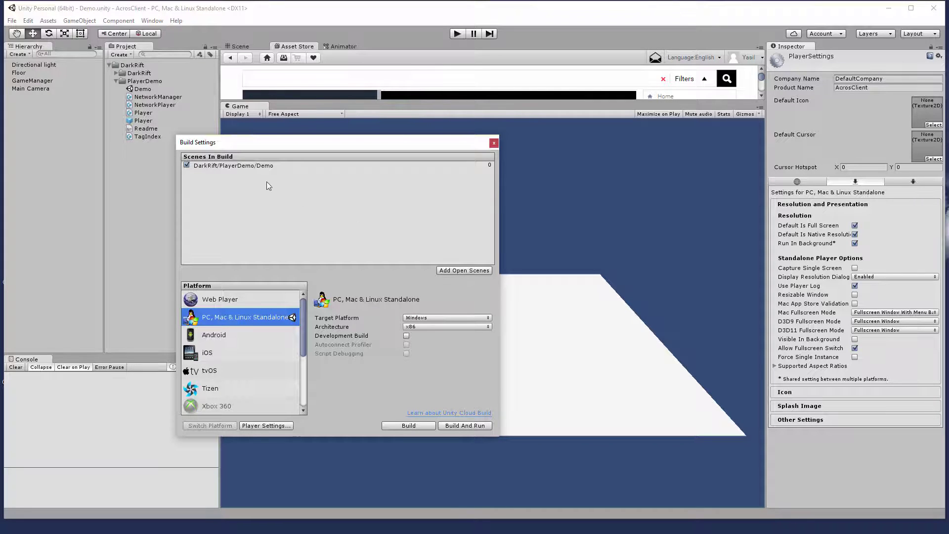
Build and run the standalone client, overwriting the existing game.exe, then close Build Settings
{"action": "left_click", "coordinate": [459, 425]}
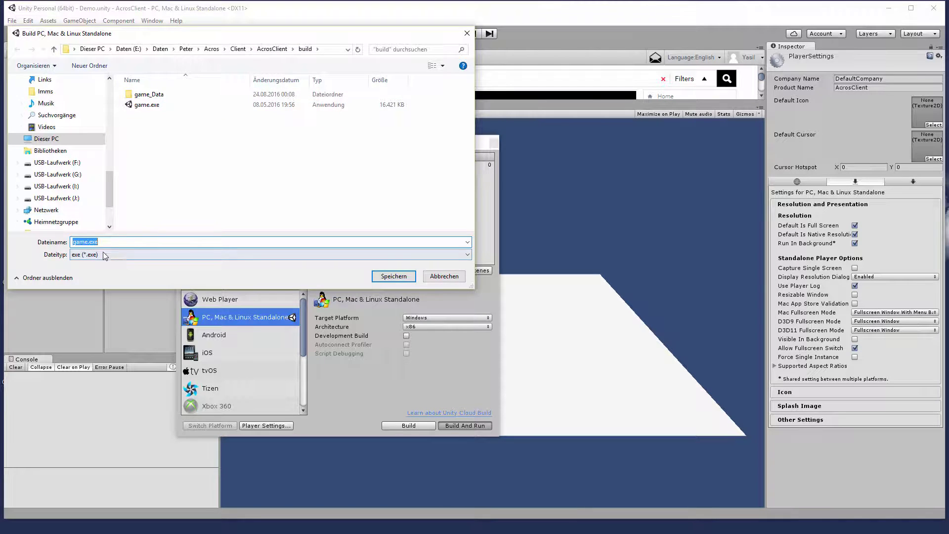
{"action": "left_click", "coordinate": [393, 278]}
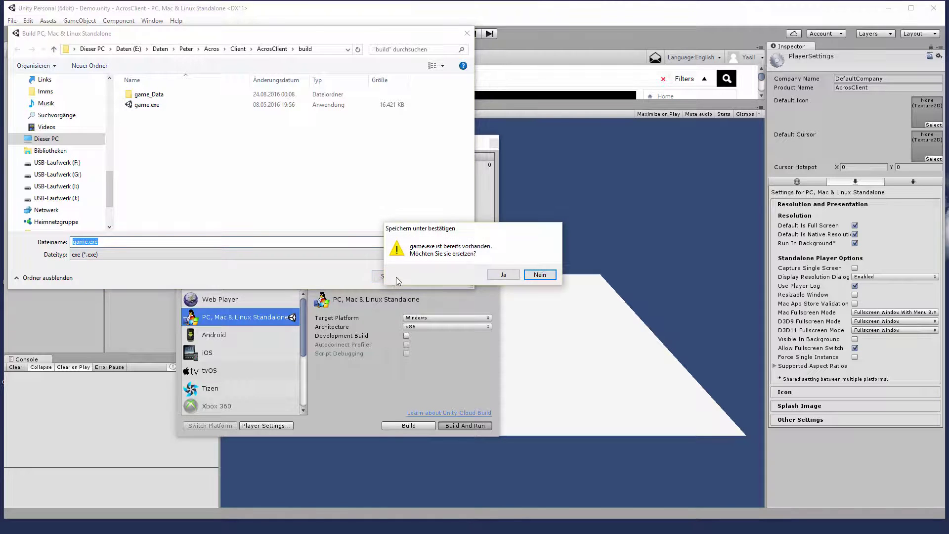
{"action": "left_click", "coordinate": [500, 277]}
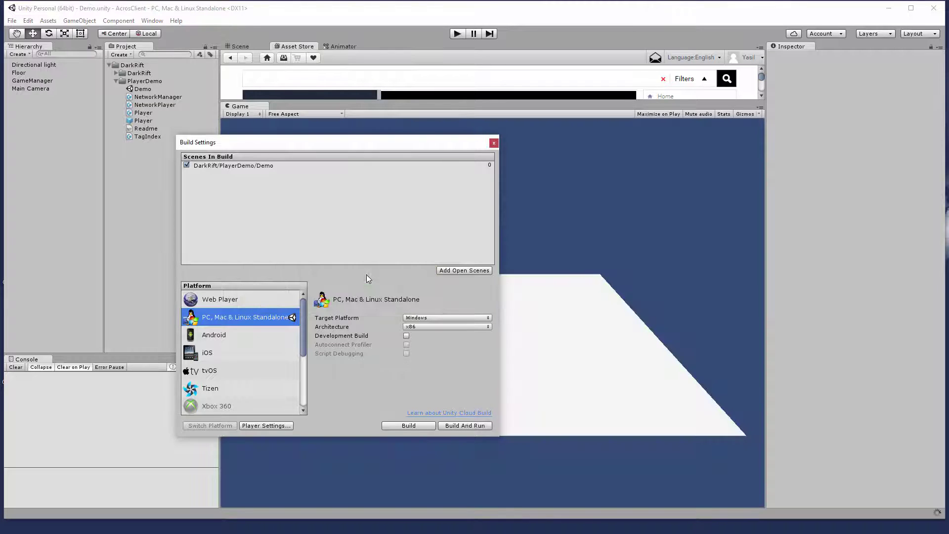
{"action": "left_click", "coordinate": [494, 143]}
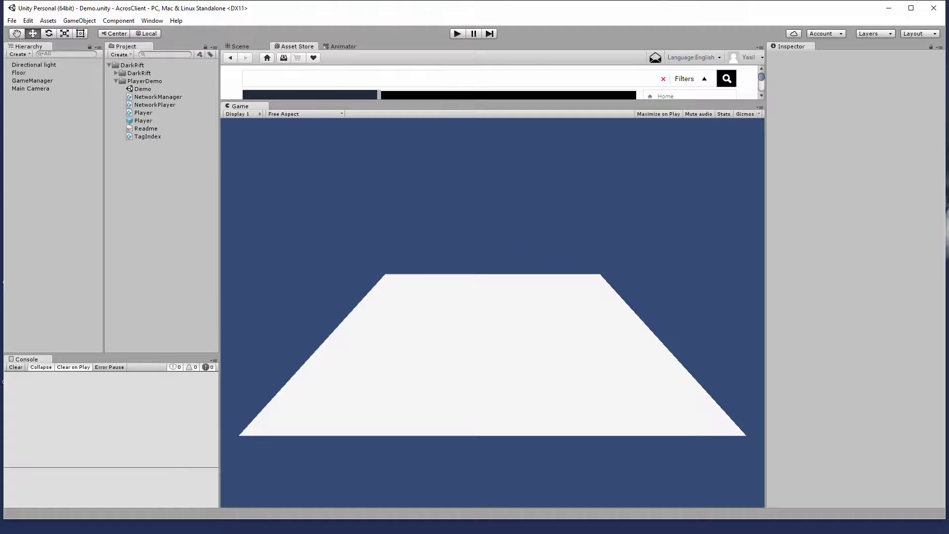
Launch the AcrosClient build in windowed mode and move its window to the right
{"action": "left_click", "coordinate": [519, 297]}
{"action": "left_click", "coordinate": [518, 297]}
{"action": "left_click", "coordinate": [519, 360]}
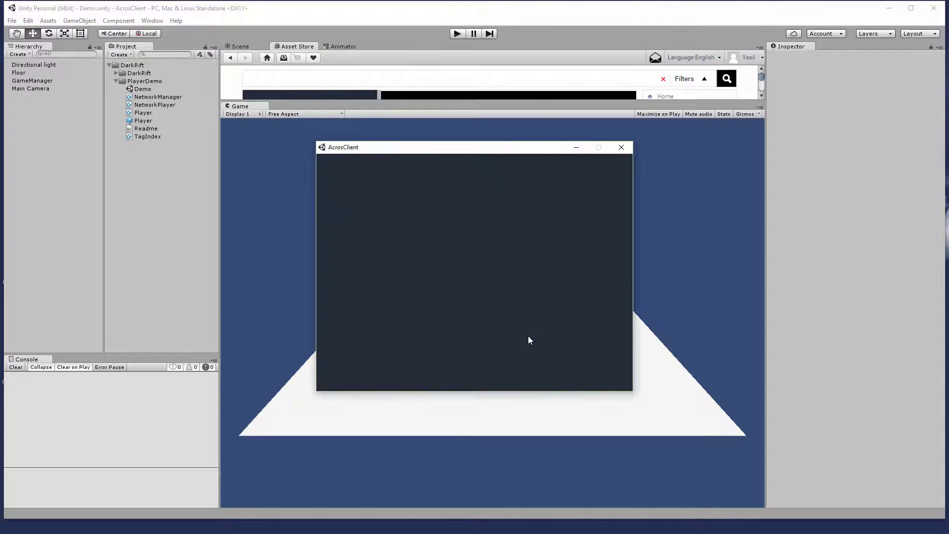
{"action": "left_click_drag", "start_coordinate": [479, 148], "coordinate": [668, 139]}
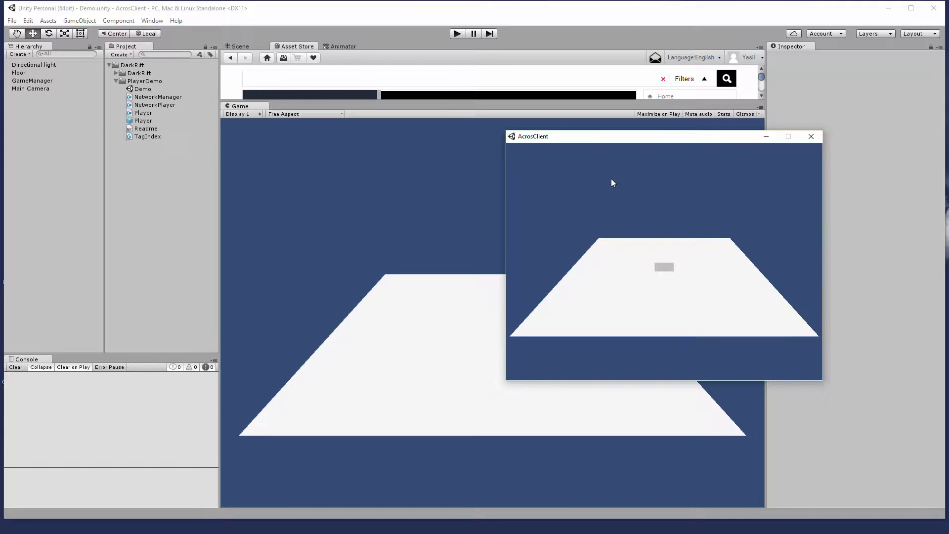
Turn the player cube in the client while the server console logs it, placed higher on screen
{"action": "key", "text": "a"}
{"action": "key", "text": "a"}
{"action": "key", "text": "a"}
{"action": "key", "text": "alt+Tab"}
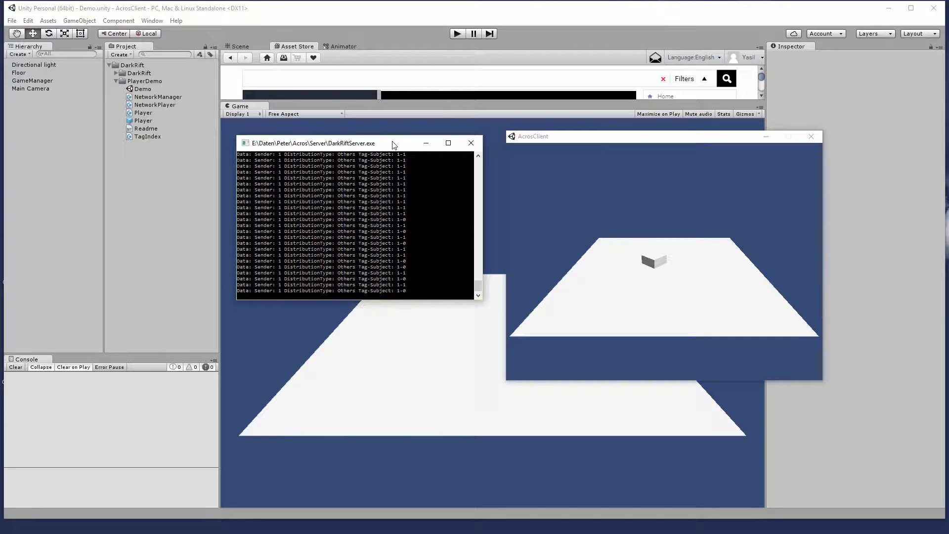
{"action": "left_click_drag", "start_coordinate": [394, 145], "coordinate": [387, 98]}
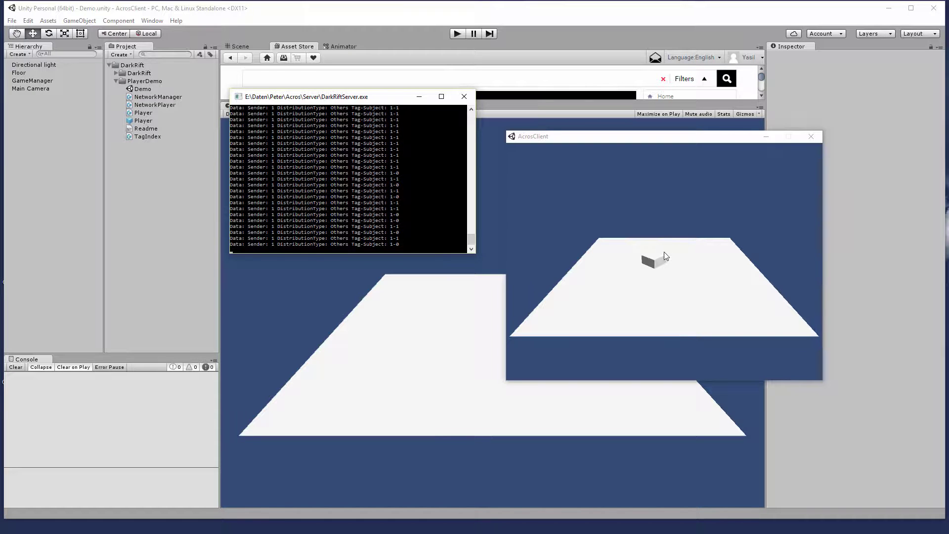
{"action": "left_click", "coordinate": [683, 267]}
{"action": "key", "text": "d"}
{"action": "key", "text": "d"}
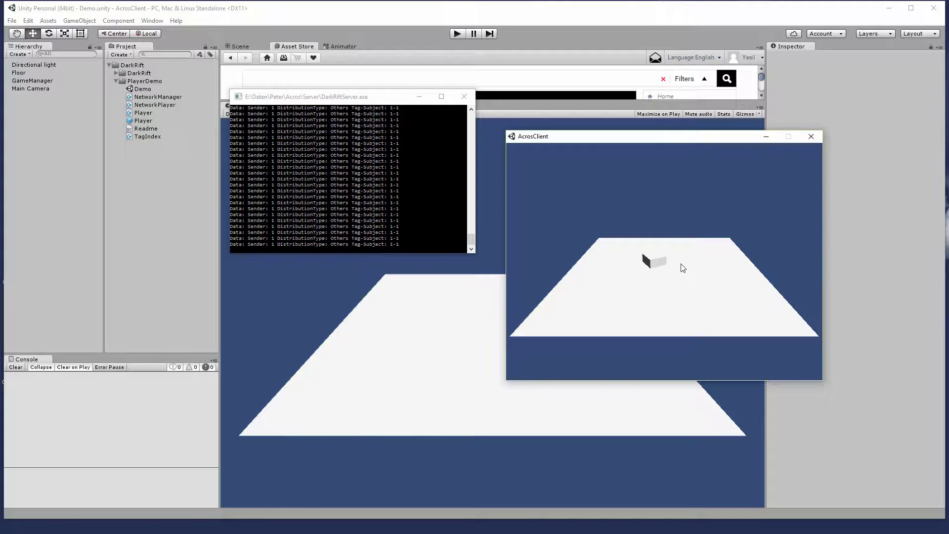
{"action": "key", "text": "d"}
{"action": "left_click", "coordinate": [683, 268]}
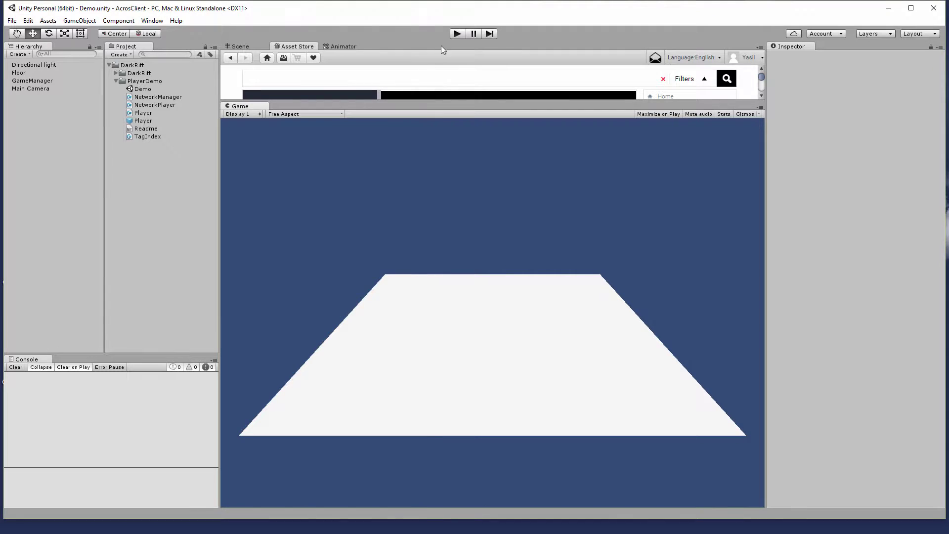
Play the demo in the editor and drive its player cube with the arrow keys
{"action": "left_click", "coordinate": [456, 34]}
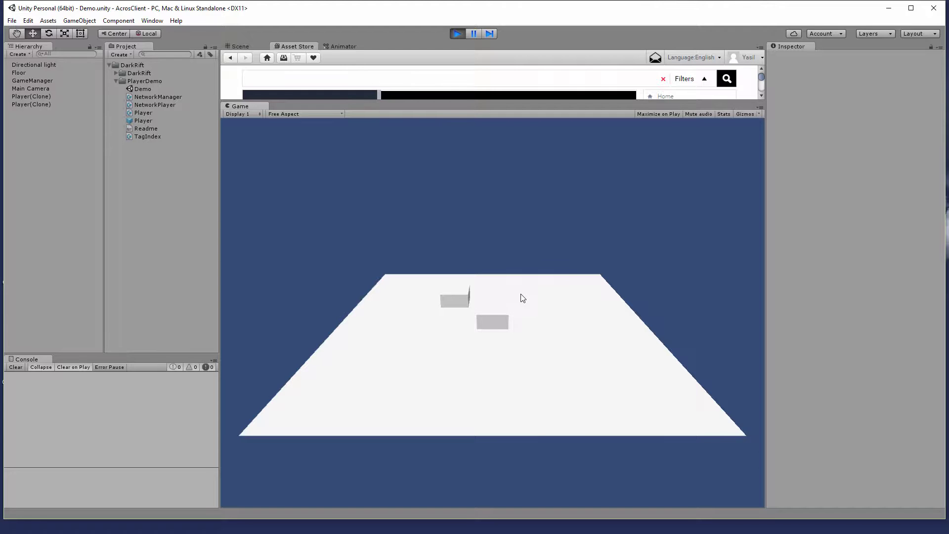
{"action": "key", "text": "Left"}
{"action": "key", "text": "Down"}
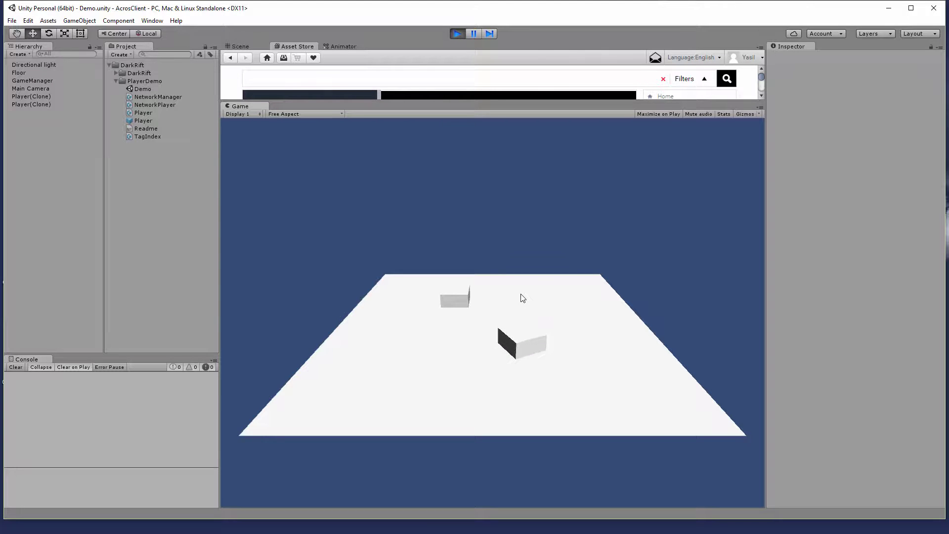
{"action": "key", "text": "Up"}
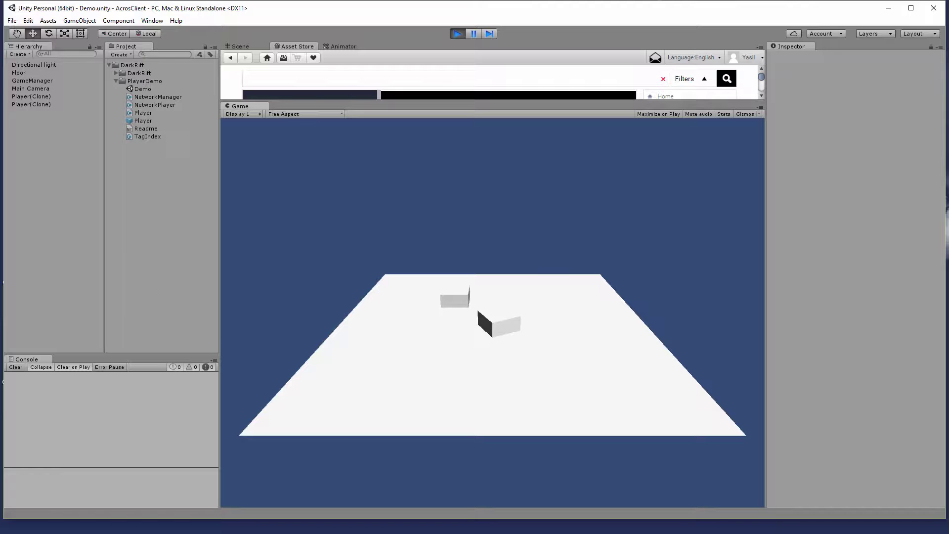
Move the client window right and steer the rear cube around the floor from the client
{"action": "key", "text": "alt+Tab"}
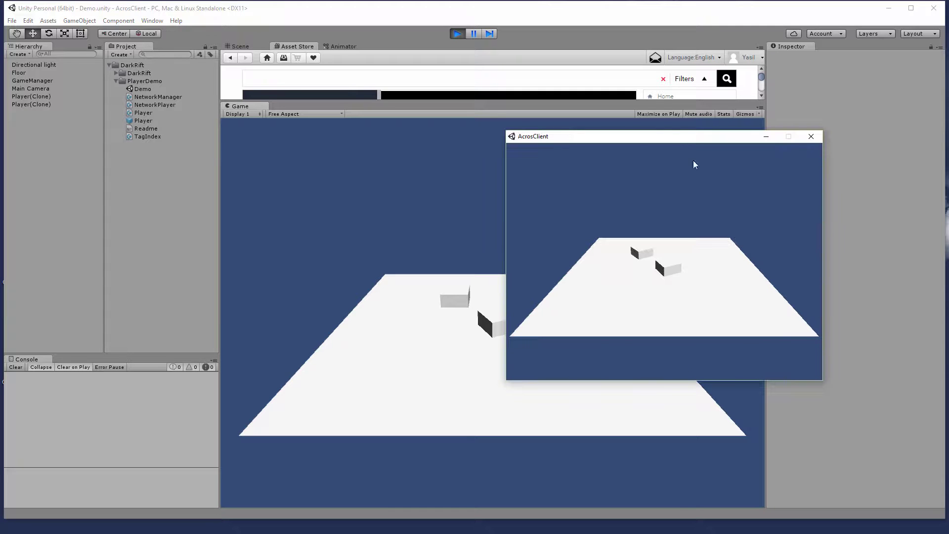
{"action": "left_click_drag", "start_coordinate": [640, 136], "coordinate": [750, 137]}
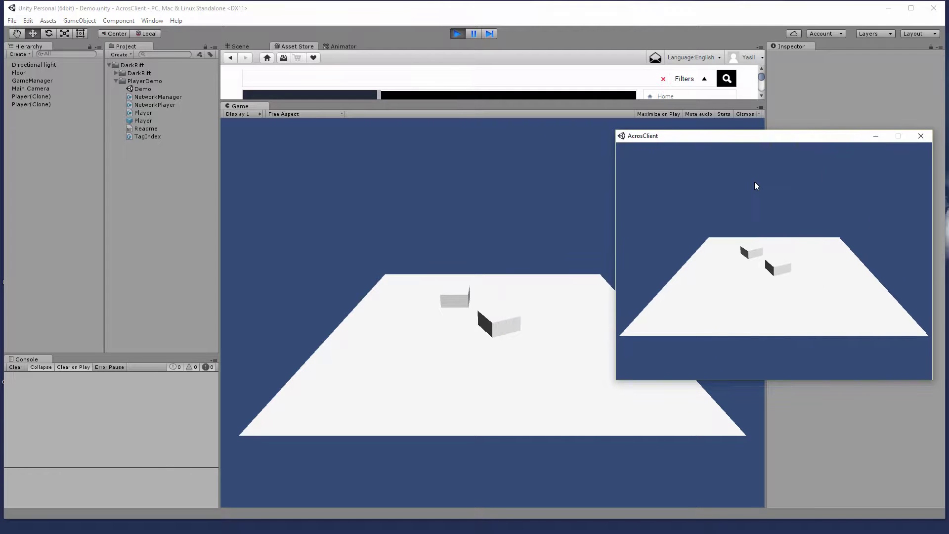
{"action": "key", "text": "Right"}
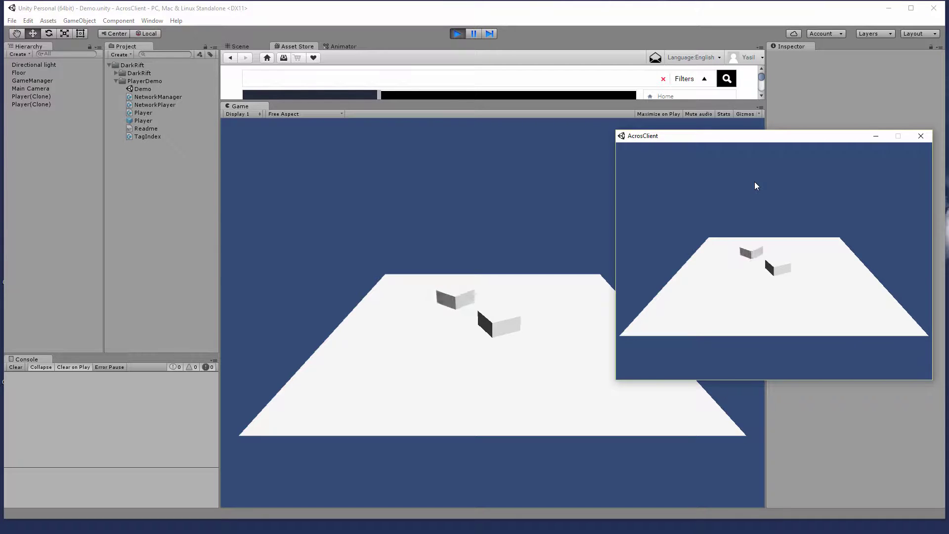
{"action": "key", "text": "Up"}
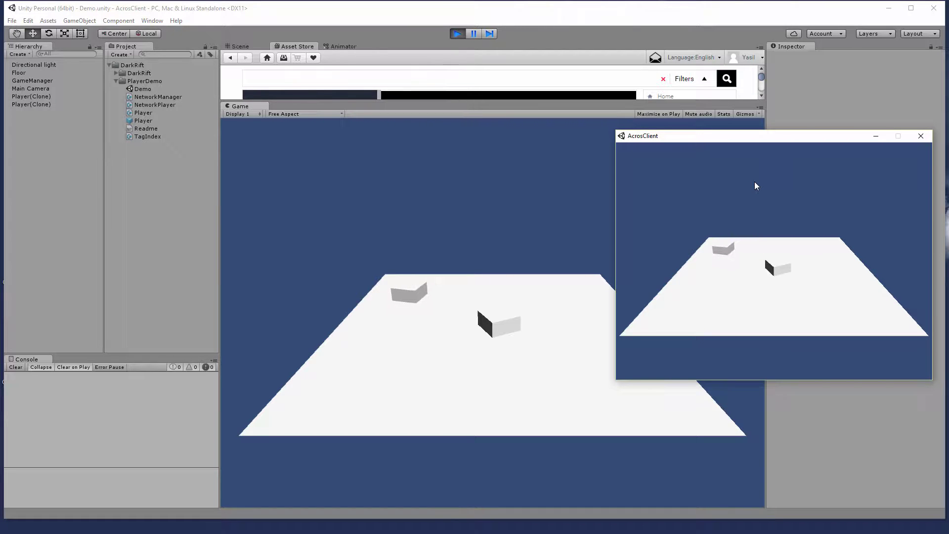
{"action": "key", "text": "Left"}
{"action": "key", "text": "Up"}
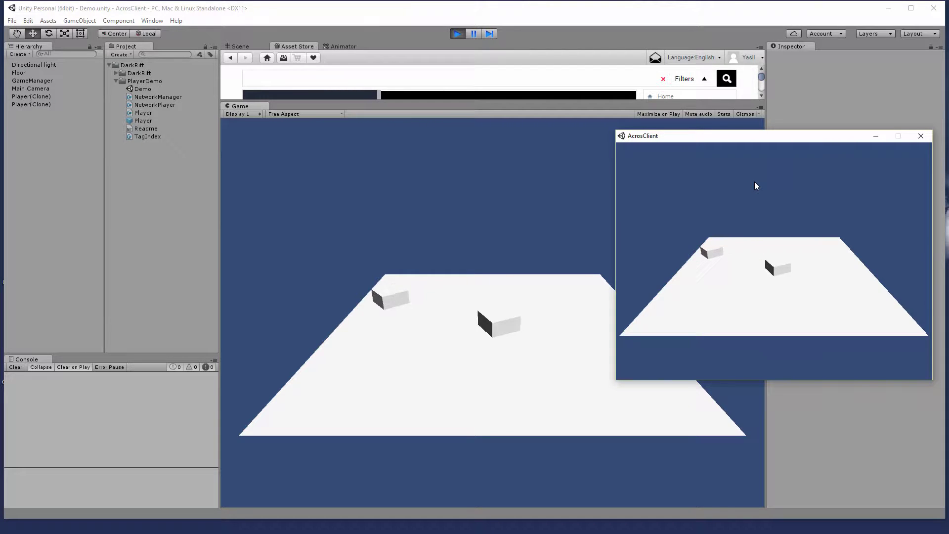
{"action": "key", "text": "Left"}
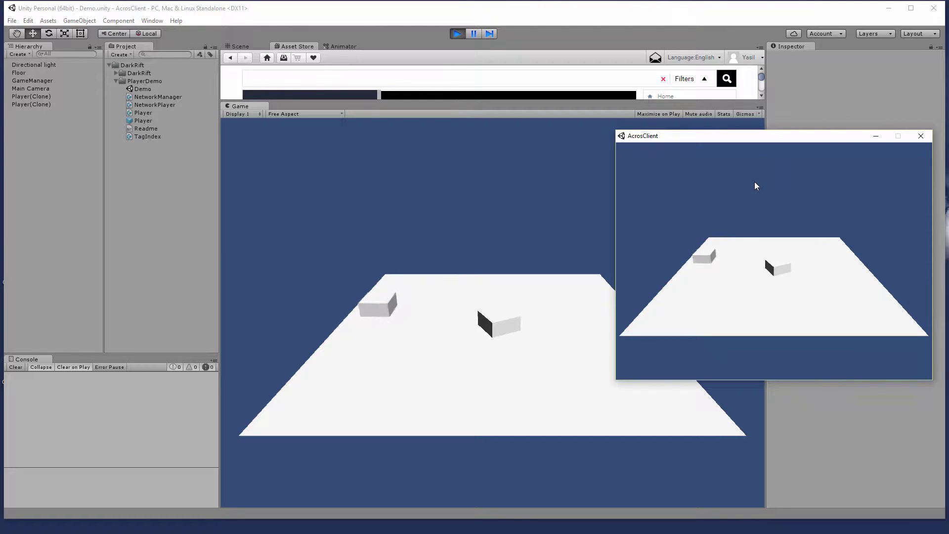
{"action": "key", "text": "Left"}
{"action": "key", "text": "Up"}
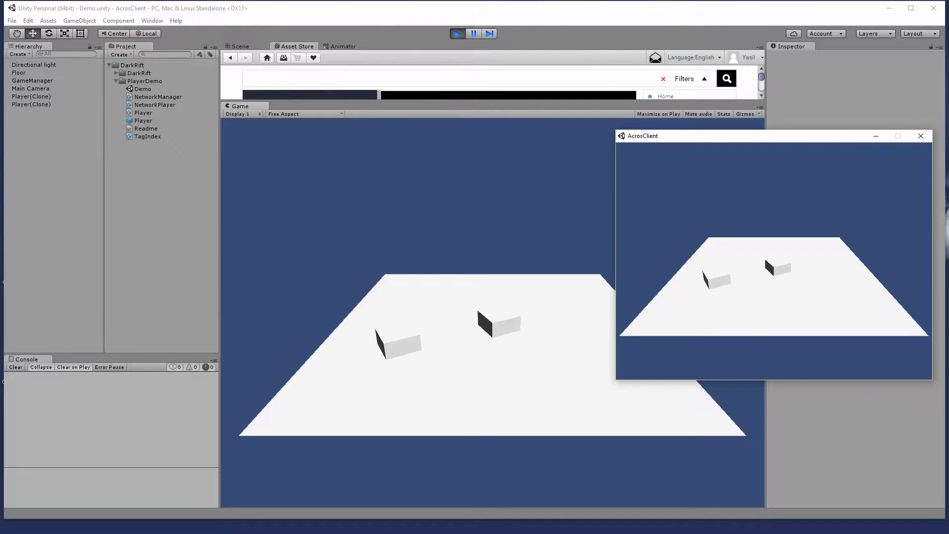
Drive the client's cube off the floor and back, then rearrange the client and server windows
{"action": "key", "text": "alt+Tab"}
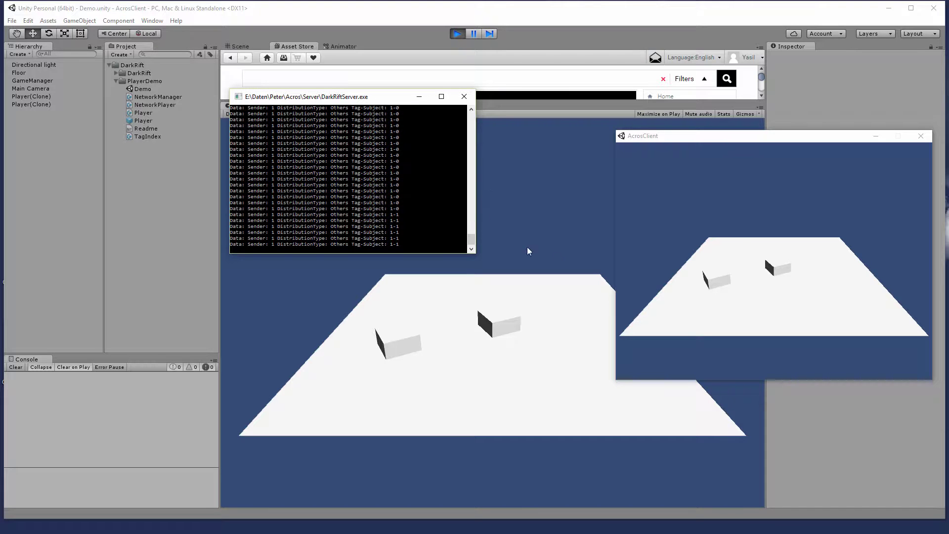
{"action": "left_click", "coordinate": [742, 244]}
{"action": "key", "text": "Down"}
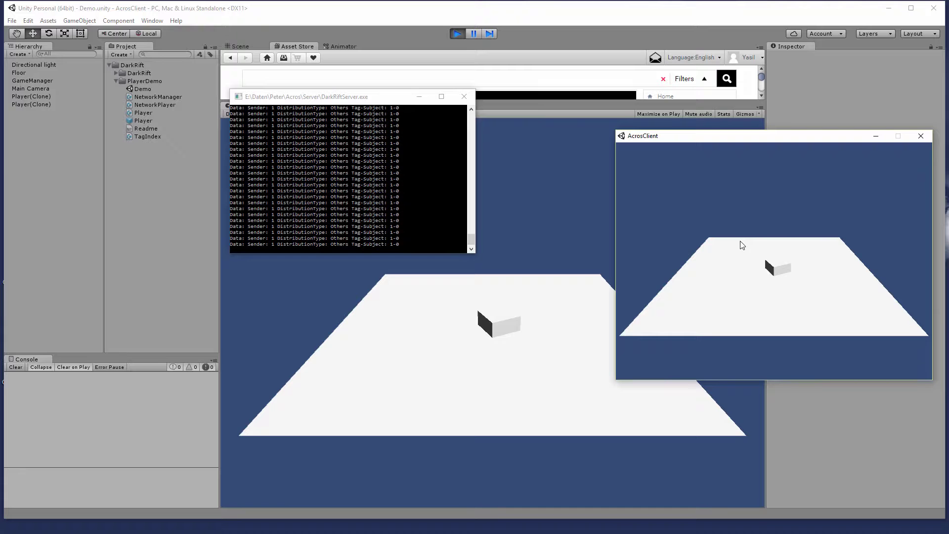
{"action": "key", "text": "Up"}
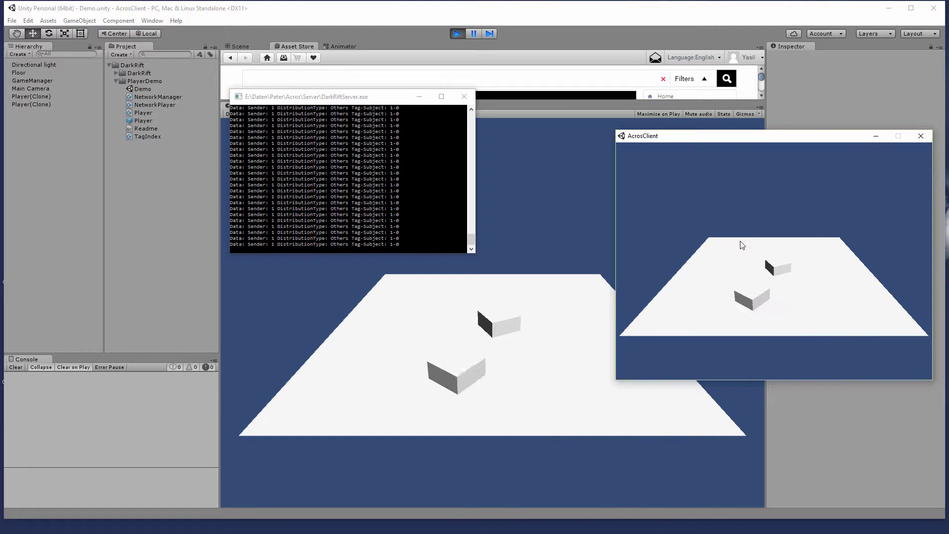
{"action": "key", "text": "Down"}
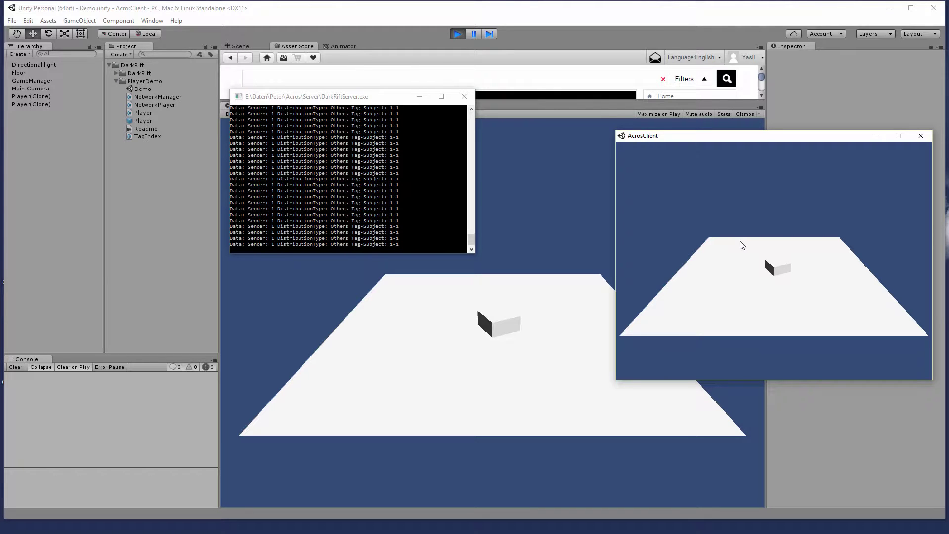
{"action": "left_click_drag", "start_coordinate": [698, 138], "coordinate": [649, 125]}
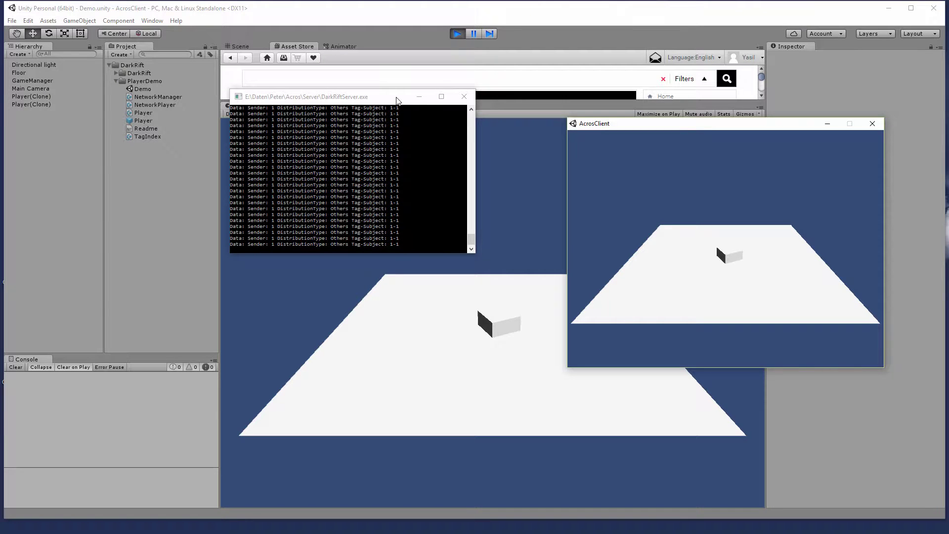
{"action": "left_click_drag", "start_coordinate": [396, 101], "coordinate": [434, 156]}
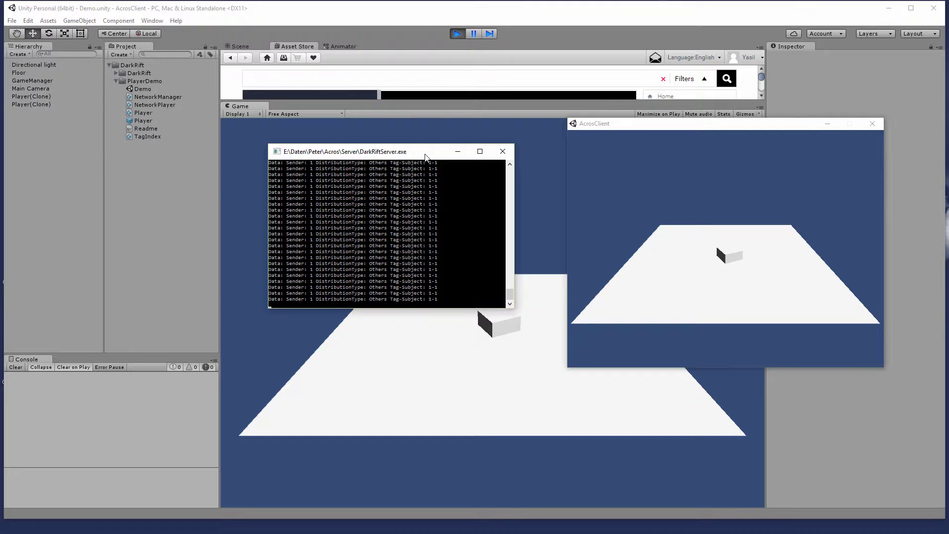
Close the DarkRift server console and the AcrosClient, and stop Play in the editor
{"action": "left_click", "coordinate": [504, 153]}
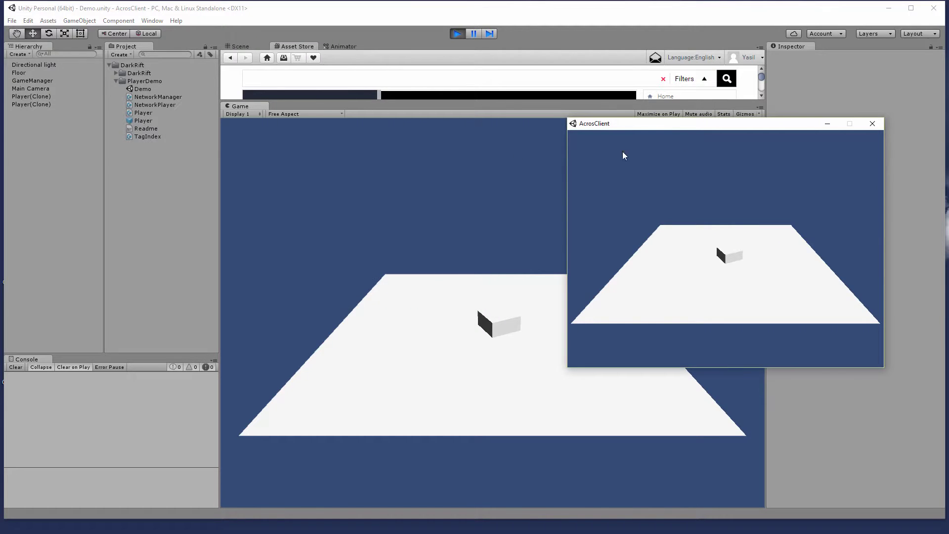
{"action": "left_click", "coordinate": [871, 125]}
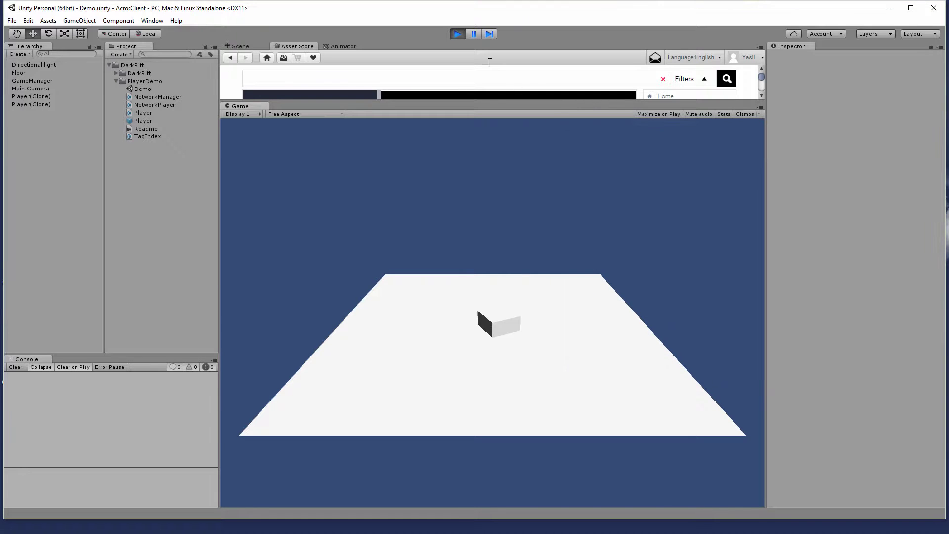
{"action": "left_click", "coordinate": [455, 33]}
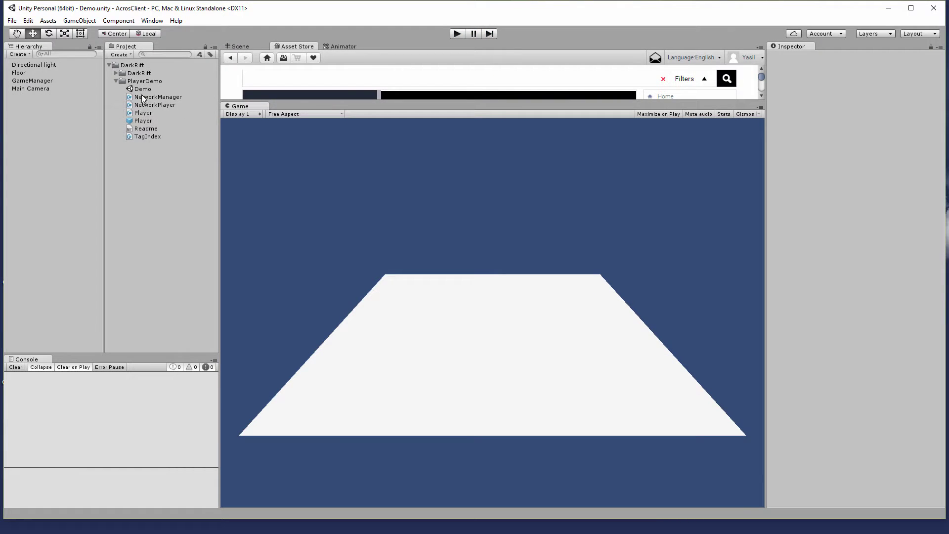
Delete the PlayerDemo folder from the Project panel
{"action": "left_click", "coordinate": [135, 82]}
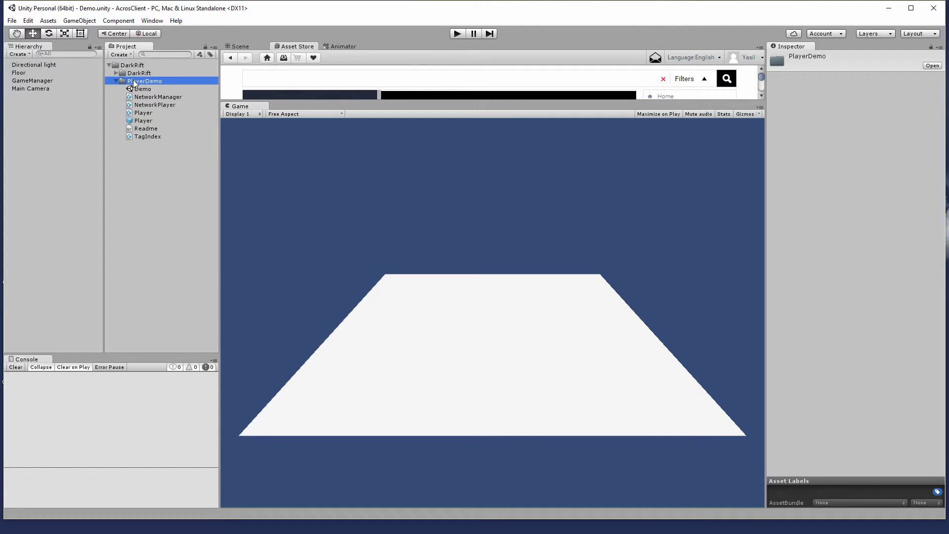
{"action": "key", "text": "Delete"}
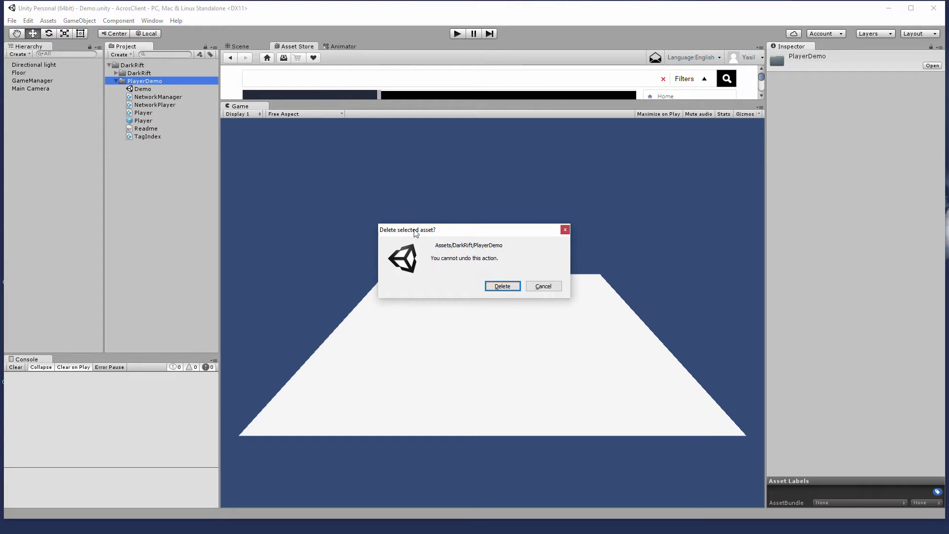
{"action": "left_click", "coordinate": [503, 286]}
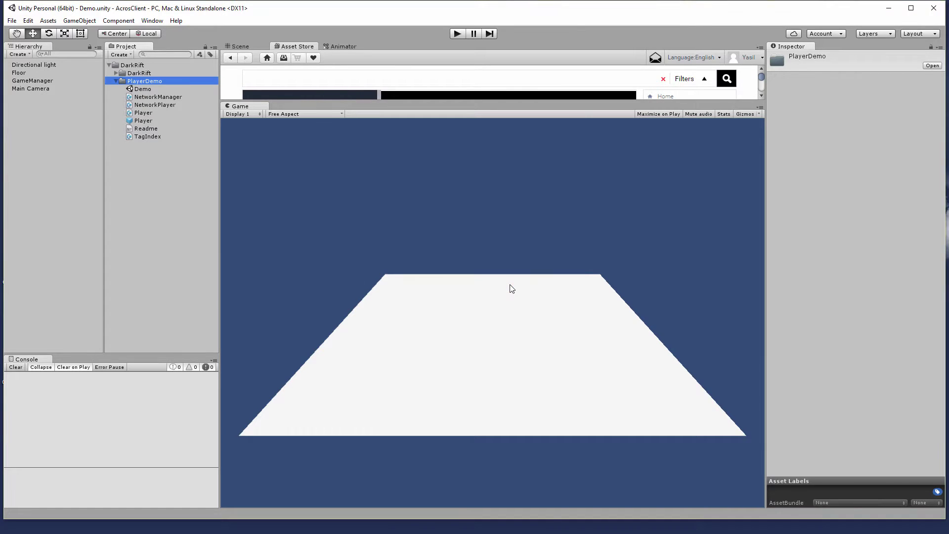
Delete the GameManager and Main Camera objects from the Demo scene
{"action": "left_click", "coordinate": [32, 87]}
{"action": "left_click", "coordinate": [34, 81]}
{"action": "key", "text": "shift+Down"}
{"action": "key", "text": "Delete"}
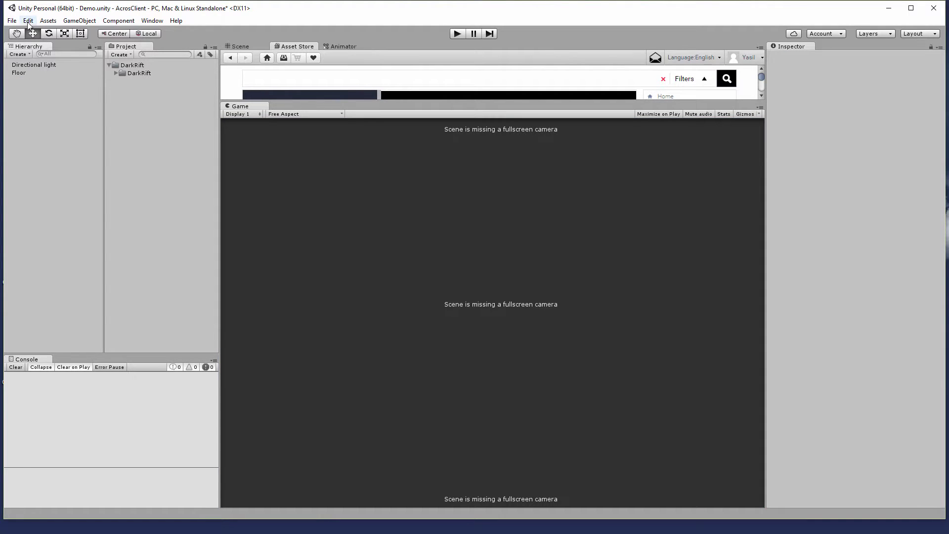
Save the project via File > Save Project
{"action": "left_click", "coordinate": [12, 20]}
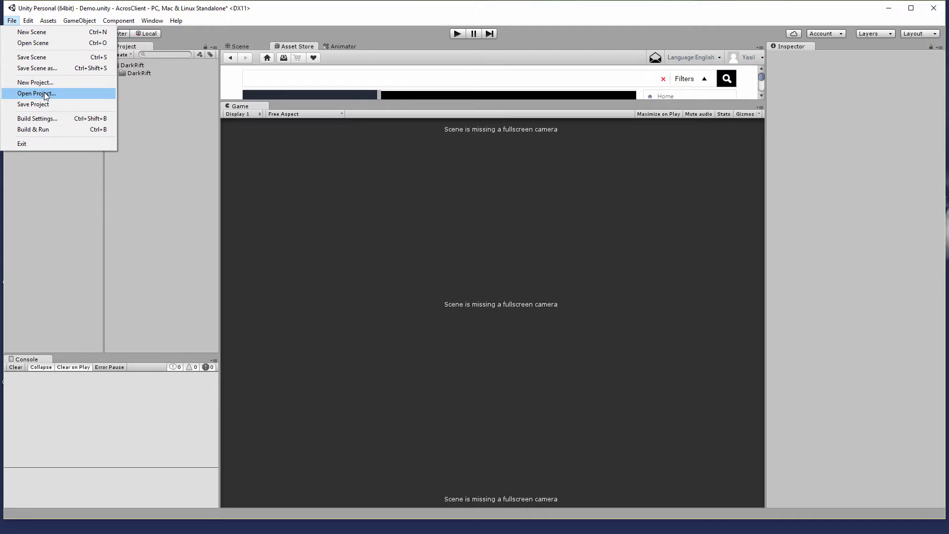
{"action": "left_click", "coordinate": [44, 104]}
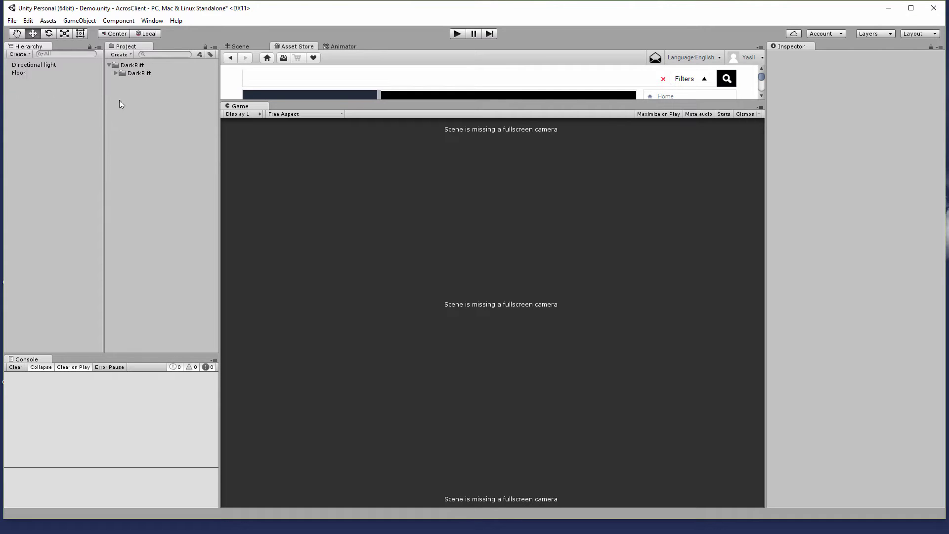
{"action": "left_click", "coordinate": [11, 20]}
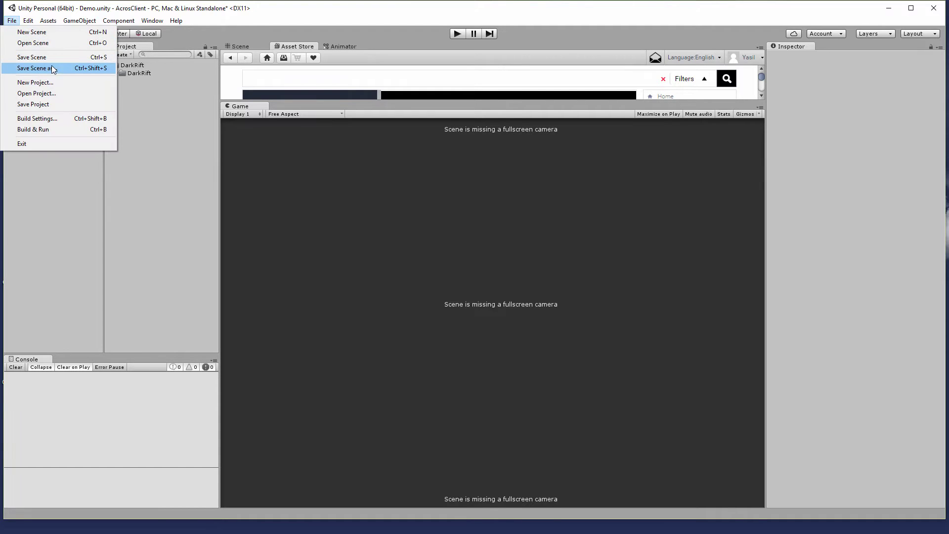
{"action": "left_click", "coordinate": [118, 110]}
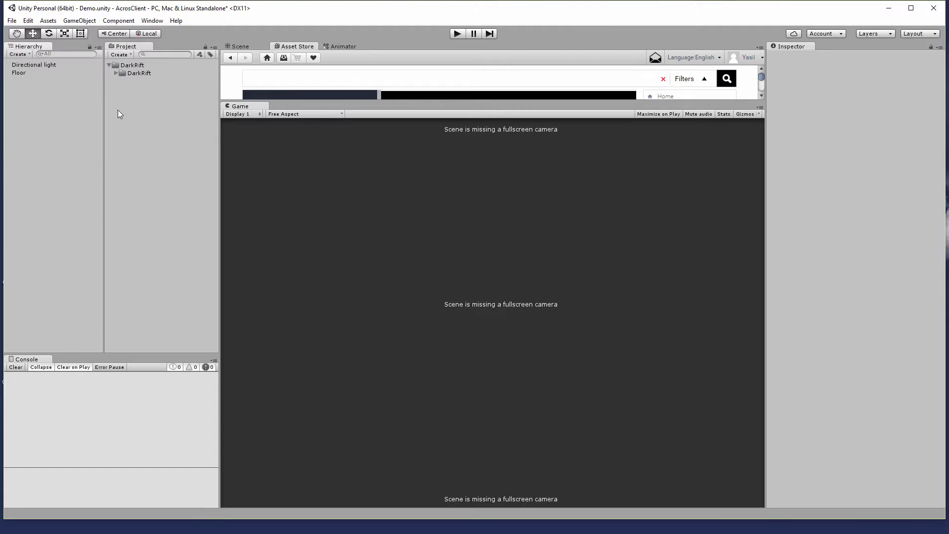
Save the Demo scene and select it in the recreated PlayerDemo folder
{"action": "left_click", "coordinate": [12, 21]}
{"action": "left_click", "coordinate": [35, 58]}
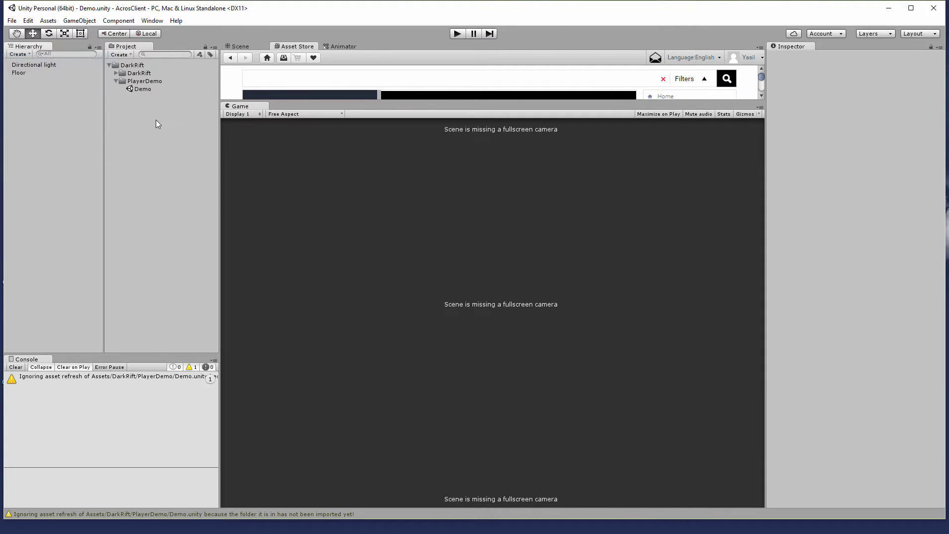
{"action": "left_click", "coordinate": [143, 89]}
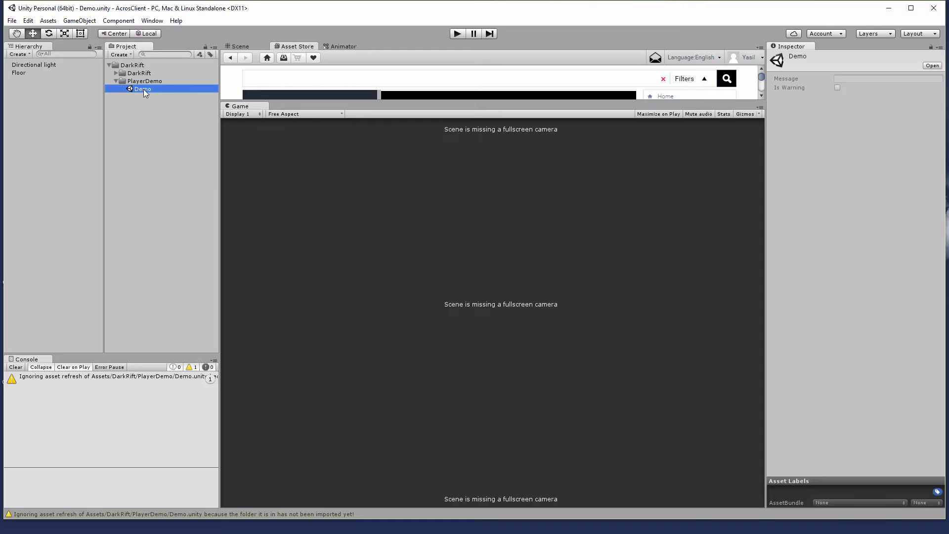